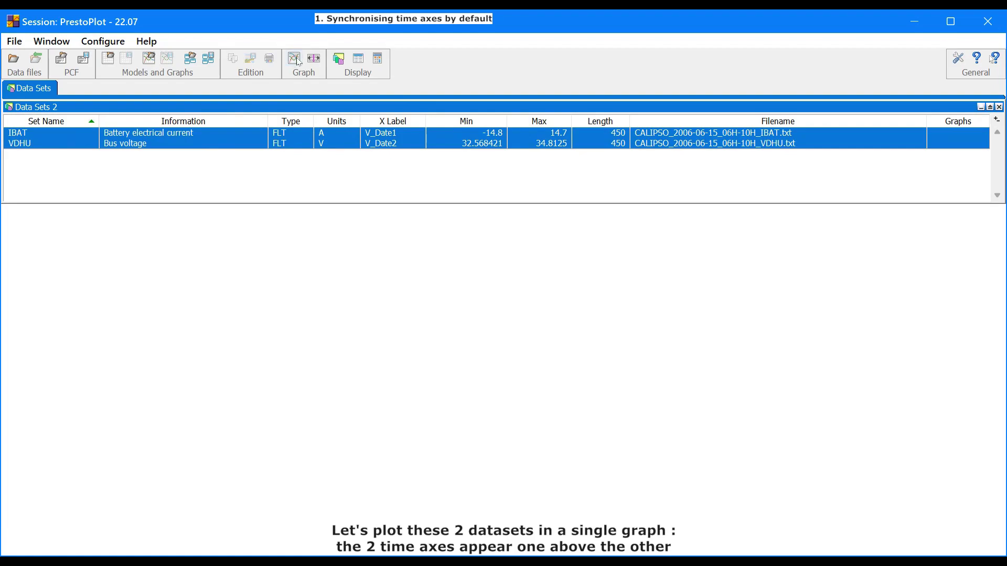
# Step: Plot the IBAT and VDHU datasets together in a single graph
pyautogui.rightClick(298, 61)
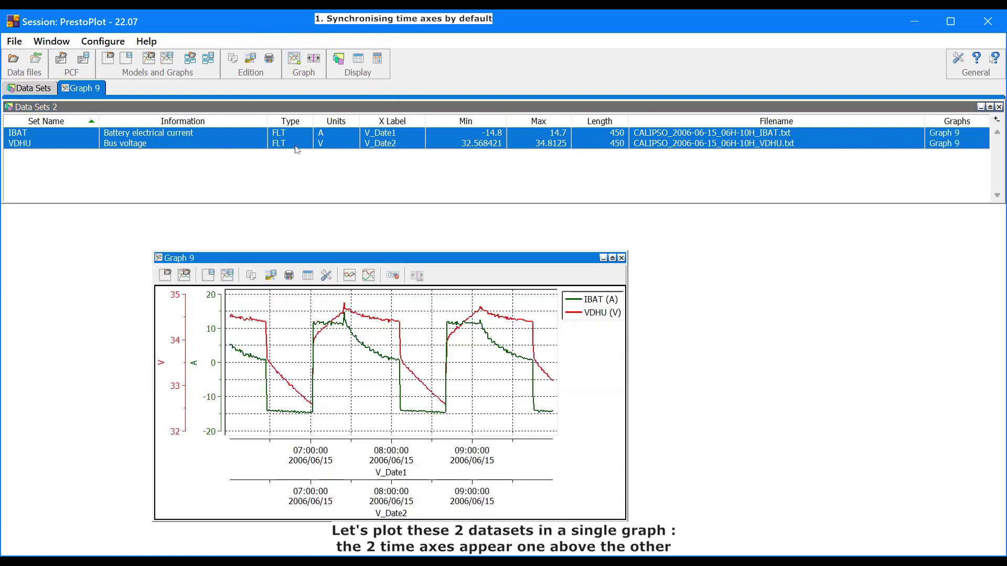
pyautogui.click(401, 473)
pyautogui.press('ctrl')
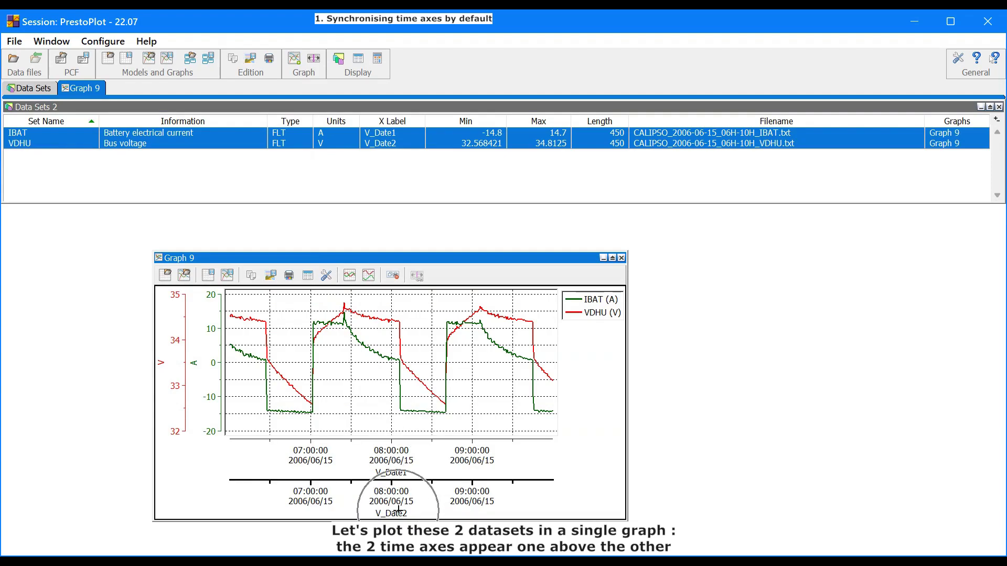
# Step: Zoom in on the V_Date1 time axis alone and back out to its full range, and close the graph
pyautogui.scroll(4, 398, 439)
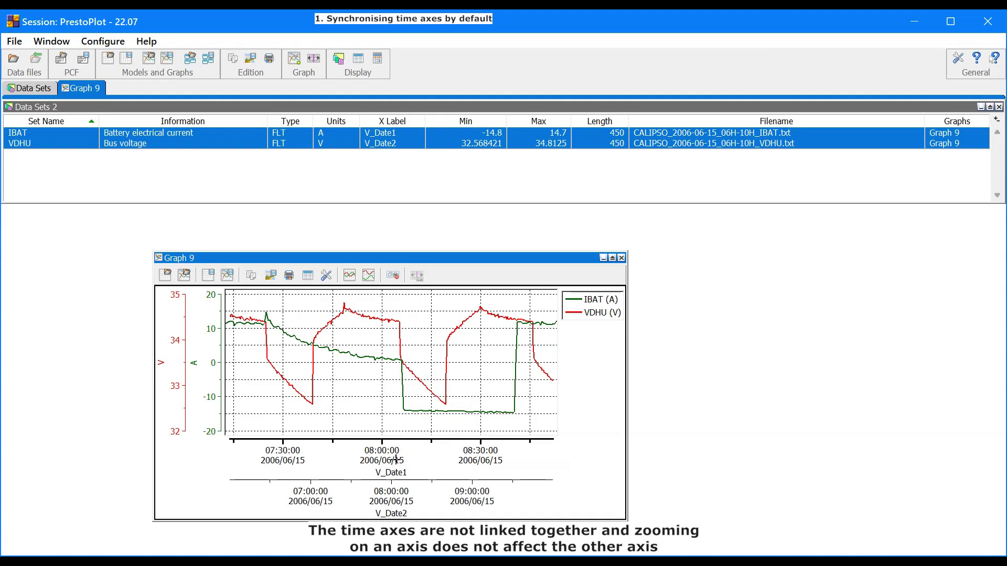
pyautogui.rightClick(396, 483)
pyautogui.rightClick(396, 484)
pyautogui.rightClick(396, 484)
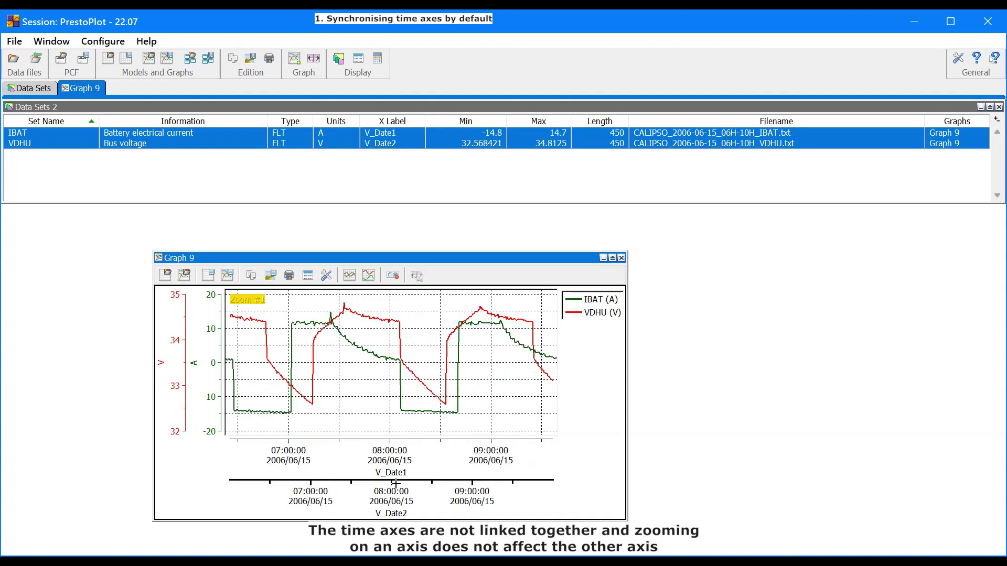
pyautogui.rightClick(396, 484)
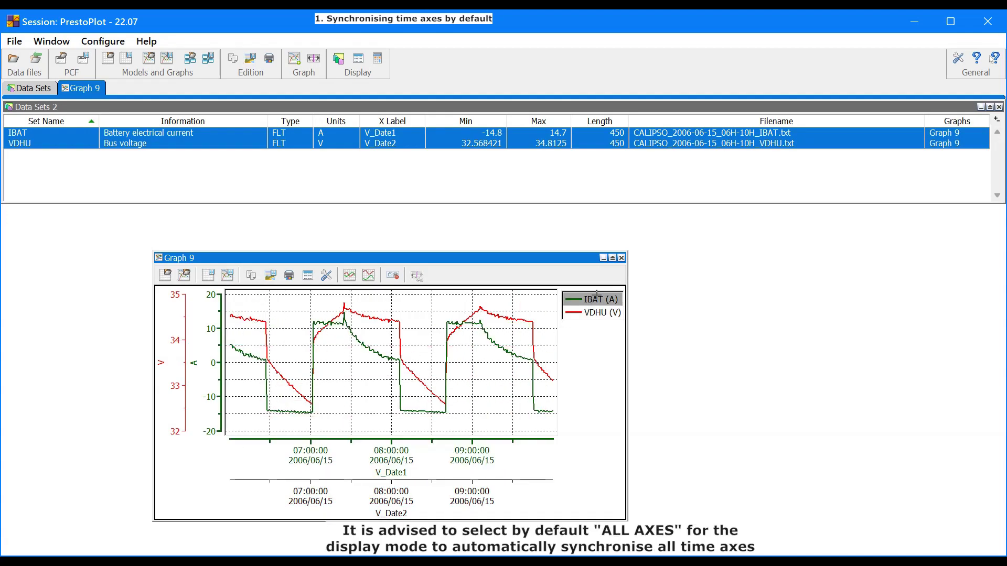
pyautogui.click(621, 258)
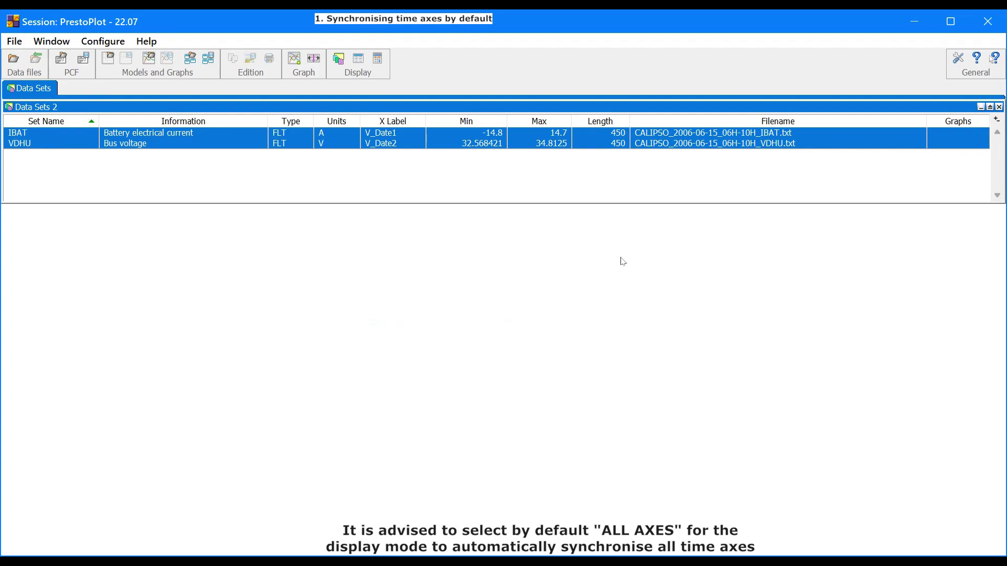
# Step: Set the default time axis synchronisation for graphs to ALL AXES in the preferences
pyautogui.click(114, 42)
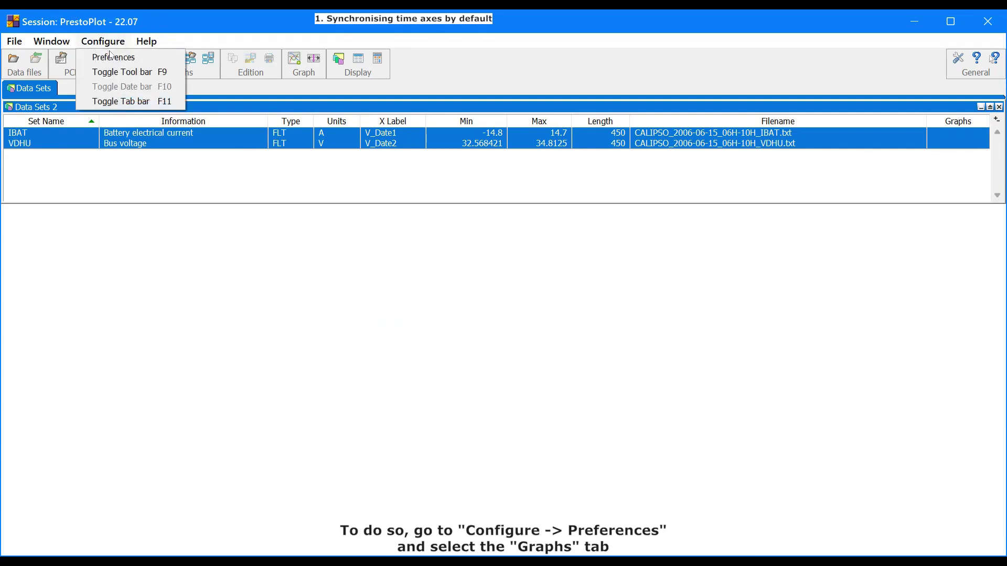
pyautogui.click(113, 58)
pyautogui.click(240, 284)
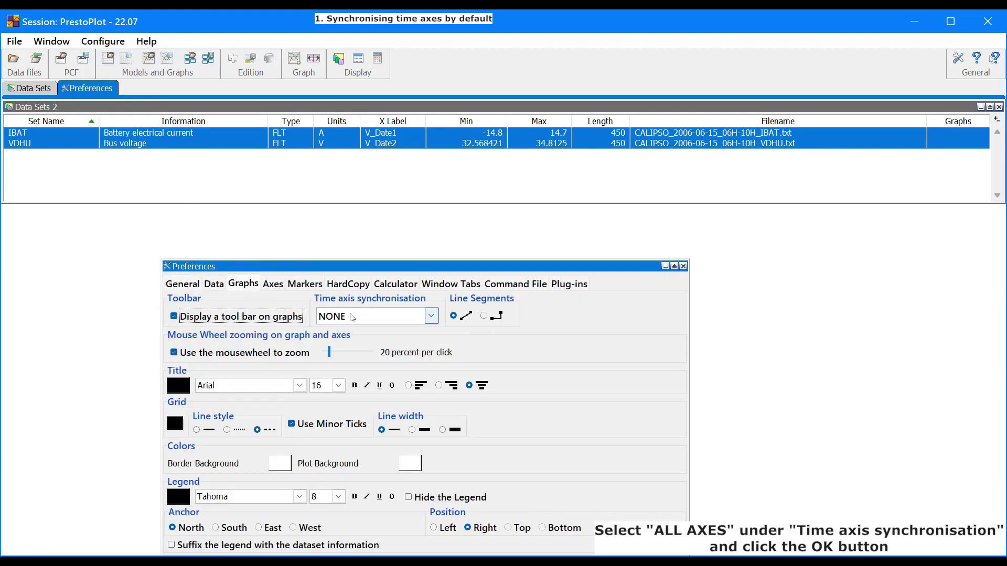
pyautogui.click(352, 317)
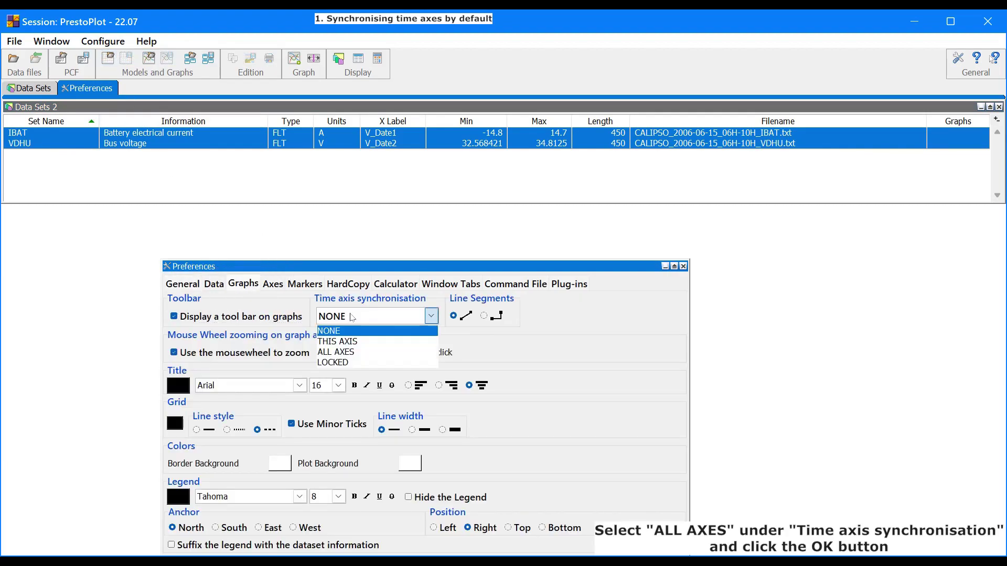
pyautogui.click(349, 353)
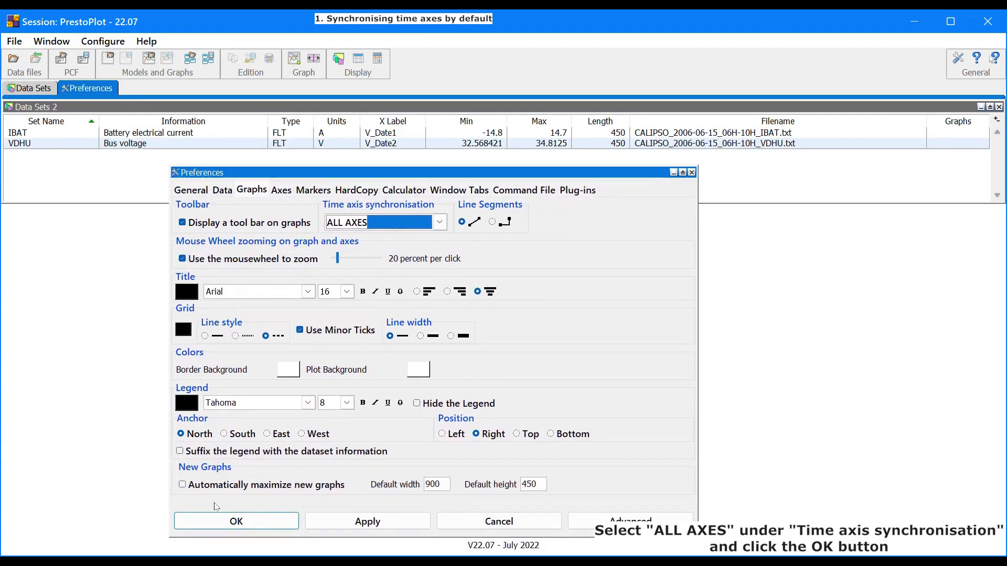
pyautogui.click(216, 522)
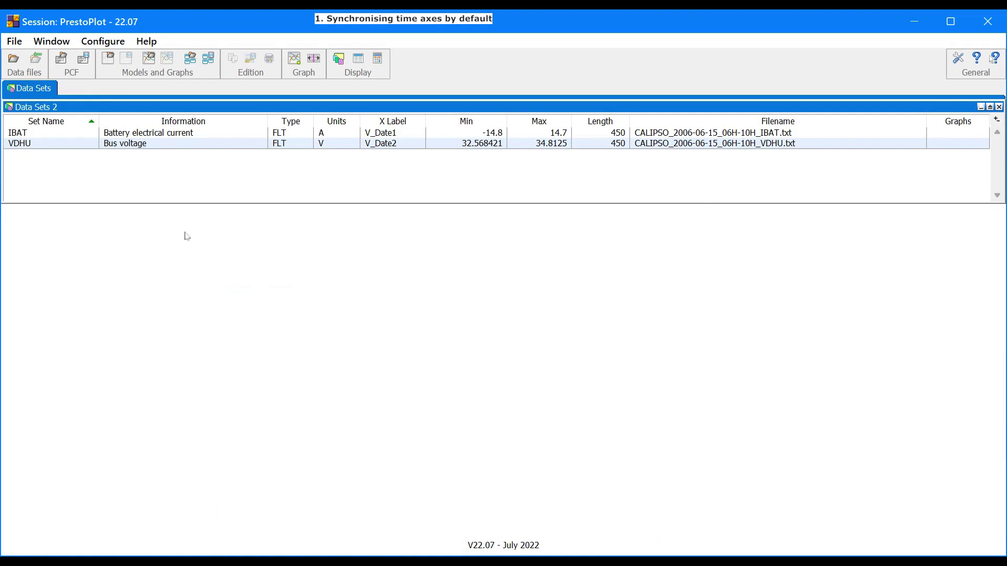
# Step: Plot IBAT and VDHU together in a new graph and zoom in and out on their shared time axis
pyautogui.moveTo(164, 143); pyautogui.dragTo(307, 226)
pyautogui.doubleClick(164, 134)
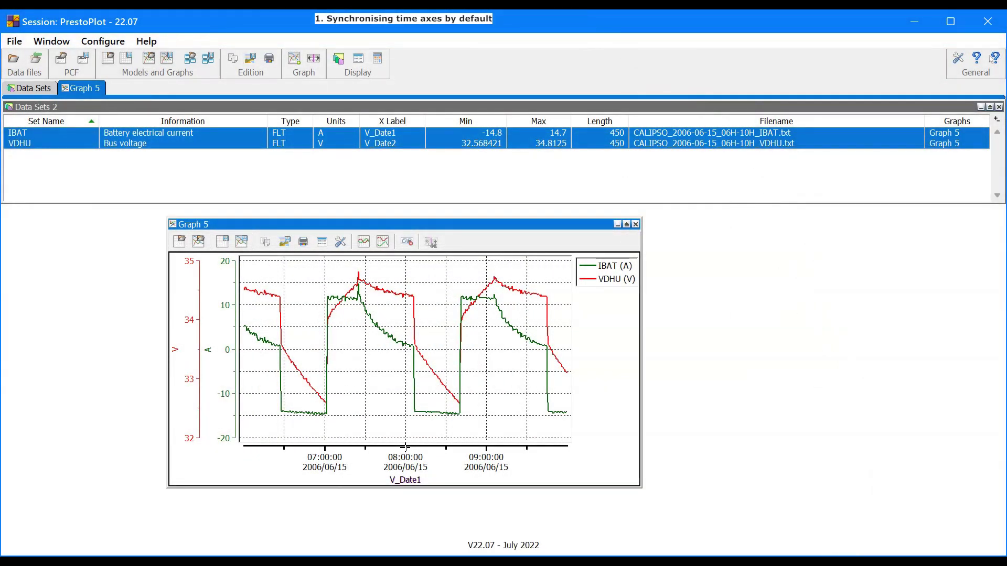
pyautogui.scroll(3, 405, 447)
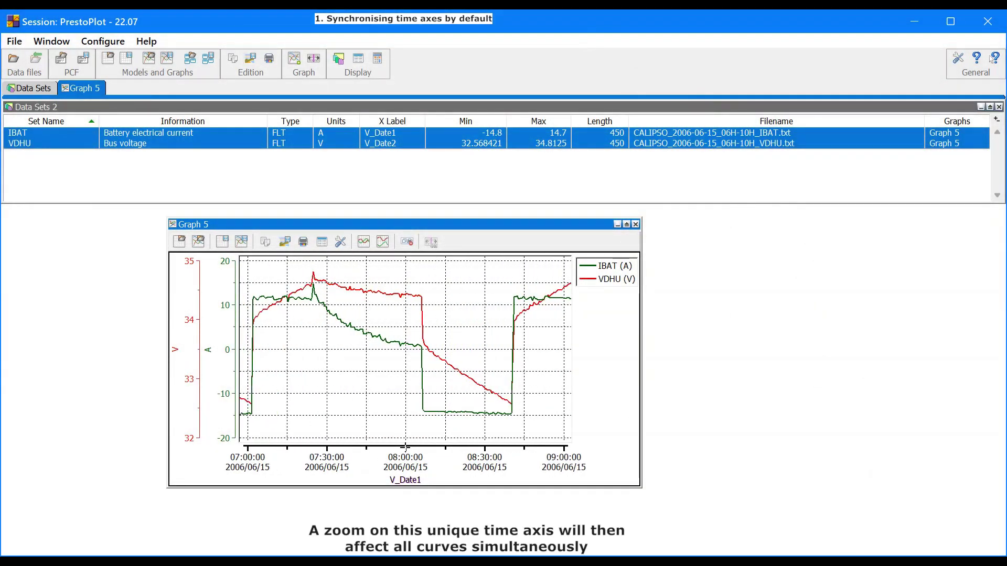
pyautogui.scroll(-3, 405, 447)
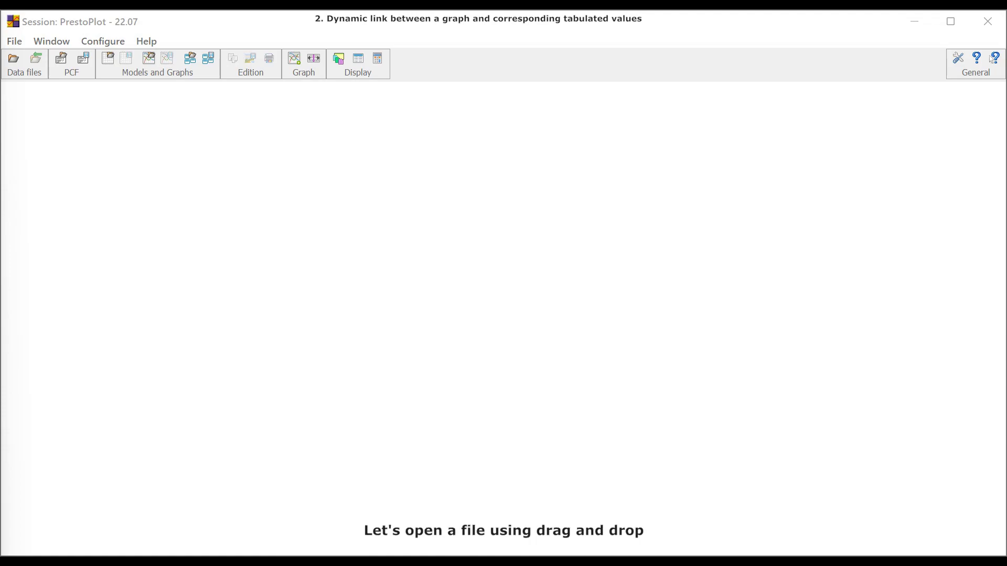
# Step: Load CALIPSO_2006-06-15_06H-10H_PrestoPlot_English.txt from the file explorer and plot all its datasets in one graph
pyautogui.hotkey('alt', 'Tab')
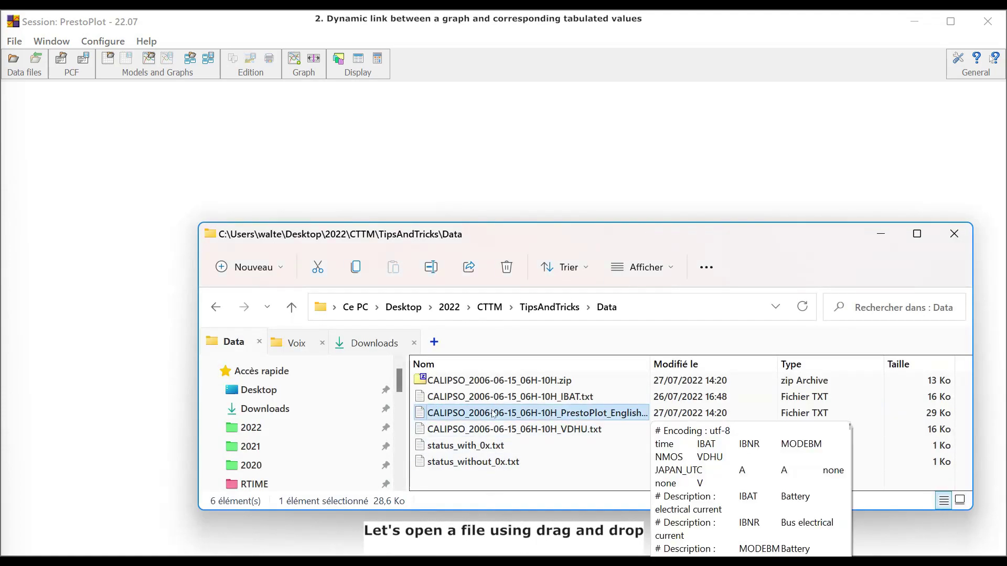
pyautogui.moveTo(495, 414); pyautogui.dragTo(151, 307)
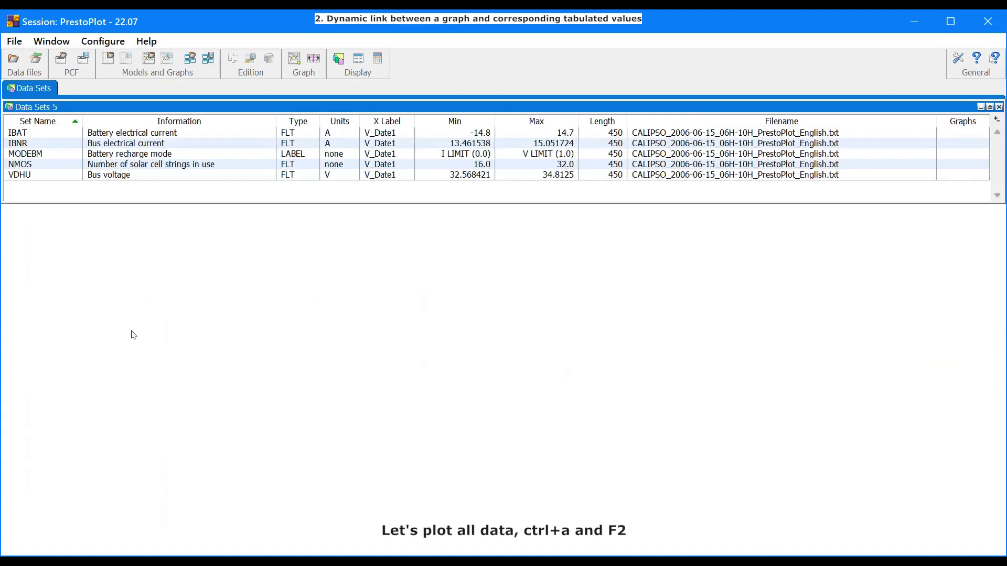
pyautogui.click(128, 155)
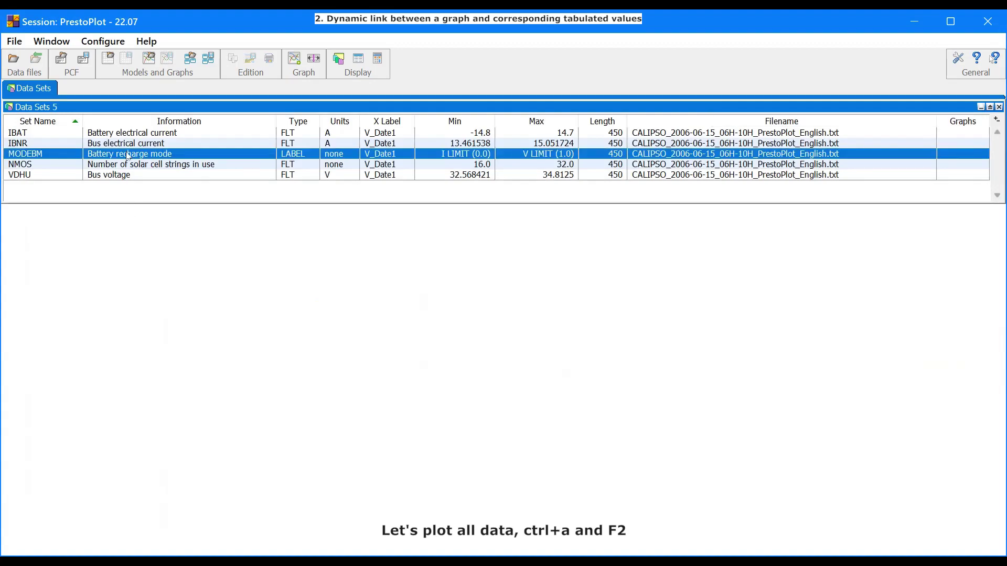
pyautogui.hotkey('ctrl', 'a')
pyautogui.press('F2')
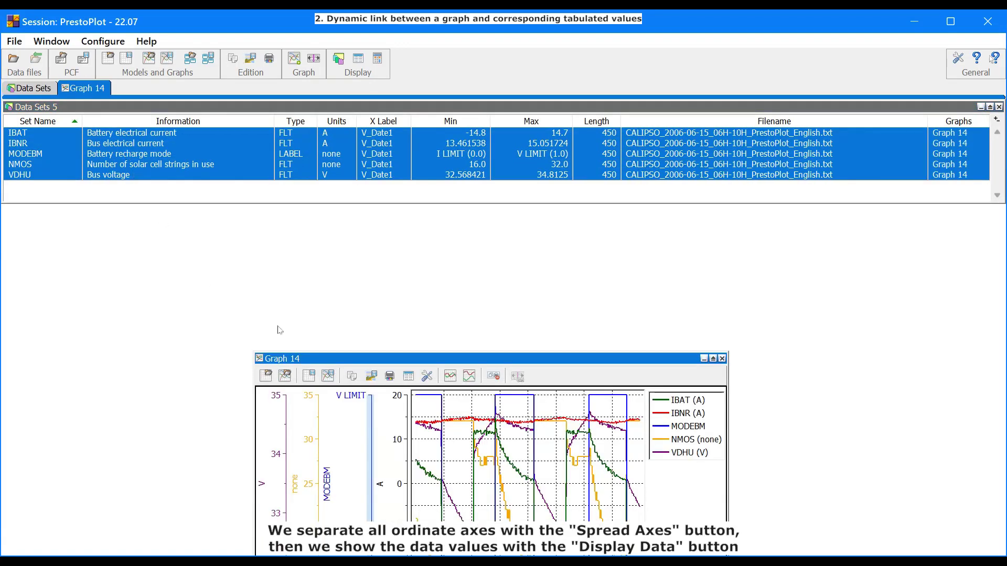
# Step: Spread the graph's ordinate axes so the curves are separated, and display the graph's data values in a table
pyautogui.moveTo(300, 358); pyautogui.dragTo(186, 229)
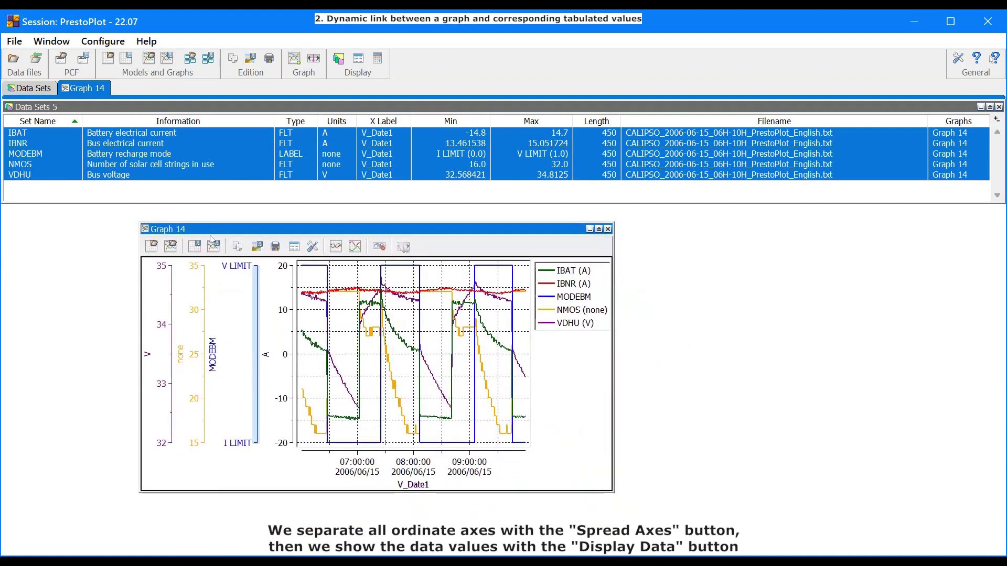
pyautogui.click(355, 250)
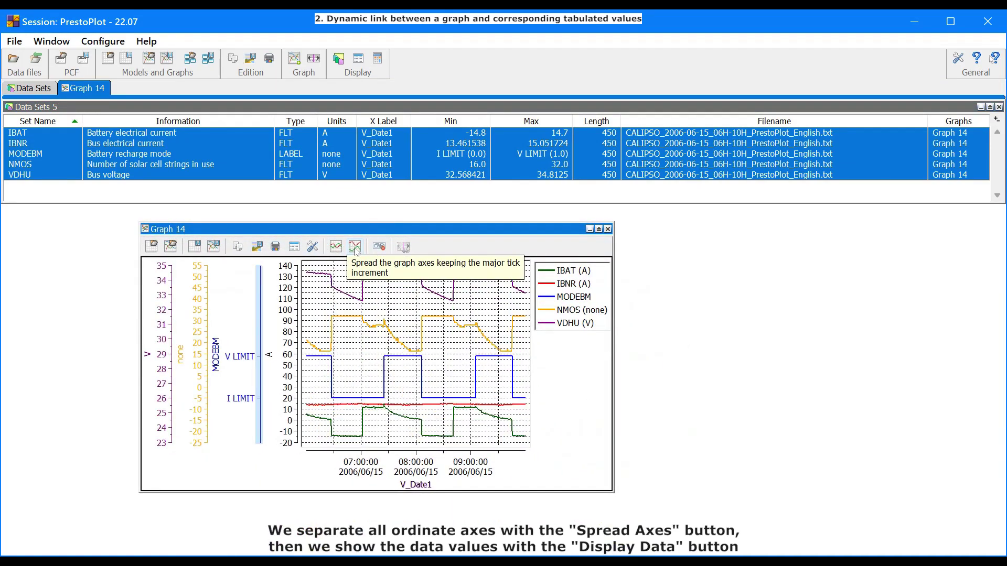
pyautogui.click(295, 249)
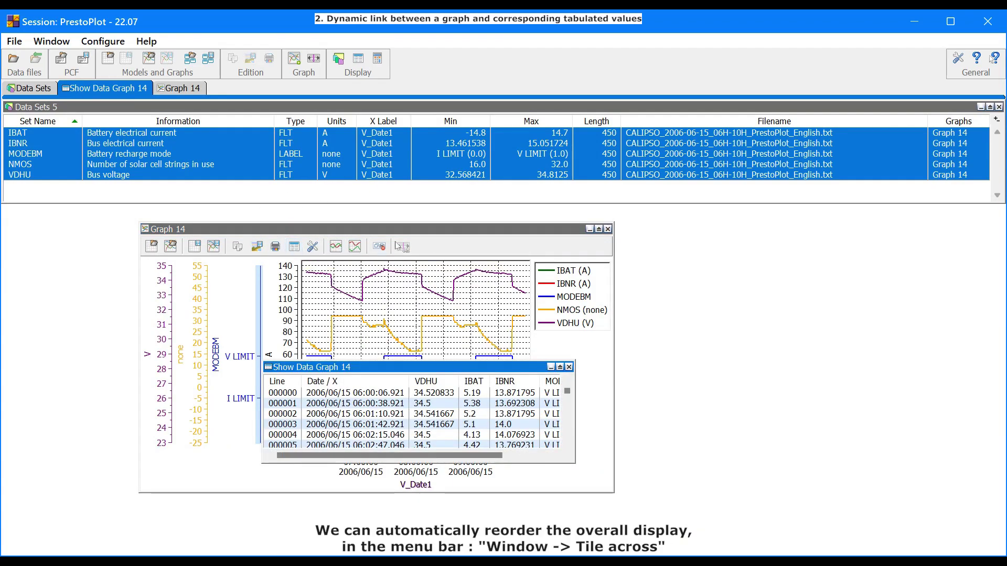
# Step: Close the Data Sets window and tile the graph and its data table across the workspace
pyautogui.click(999, 107)
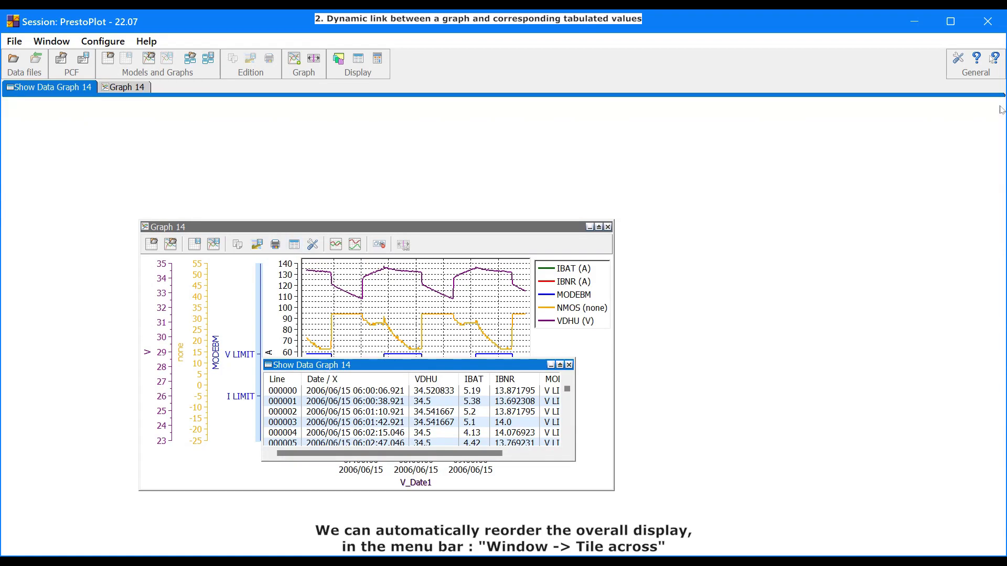
pyautogui.click(59, 42)
pyautogui.click(62, 56)
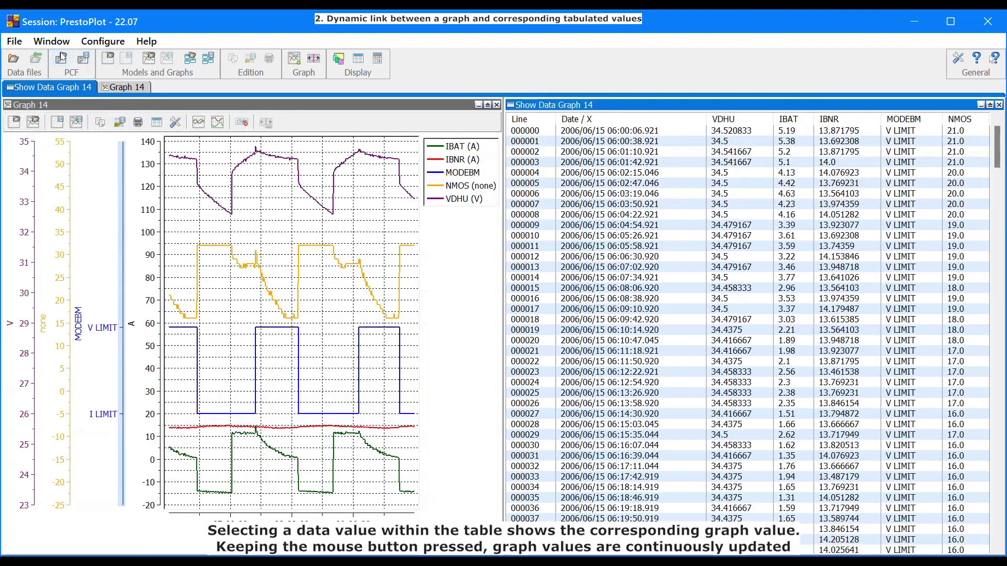
# Step: Select rows such as lines 16, 20 and 40 in the data table to examine the matching points on the curves
pyautogui.click(544, 226)
pyautogui.click(518, 298)
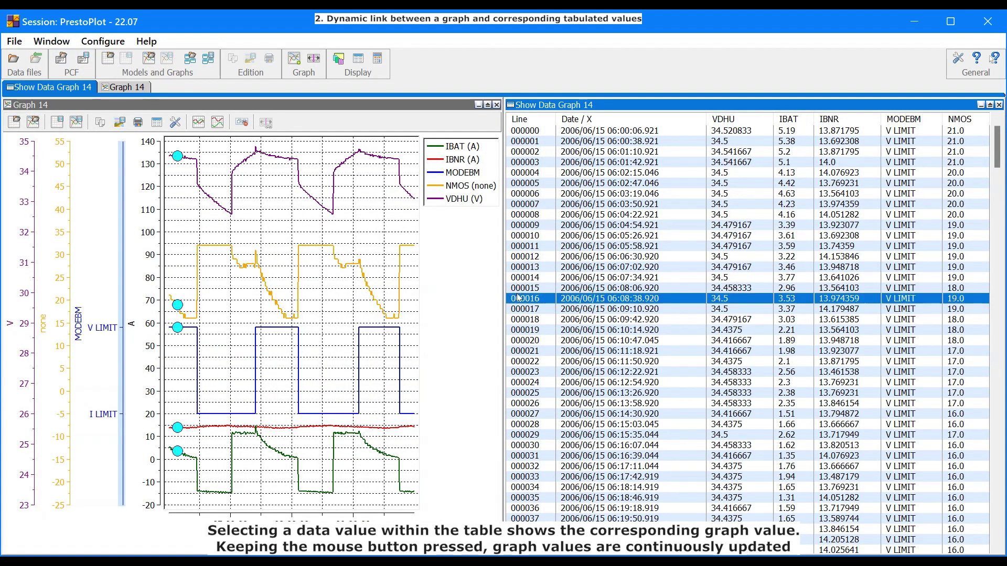
pyautogui.click(519, 342)
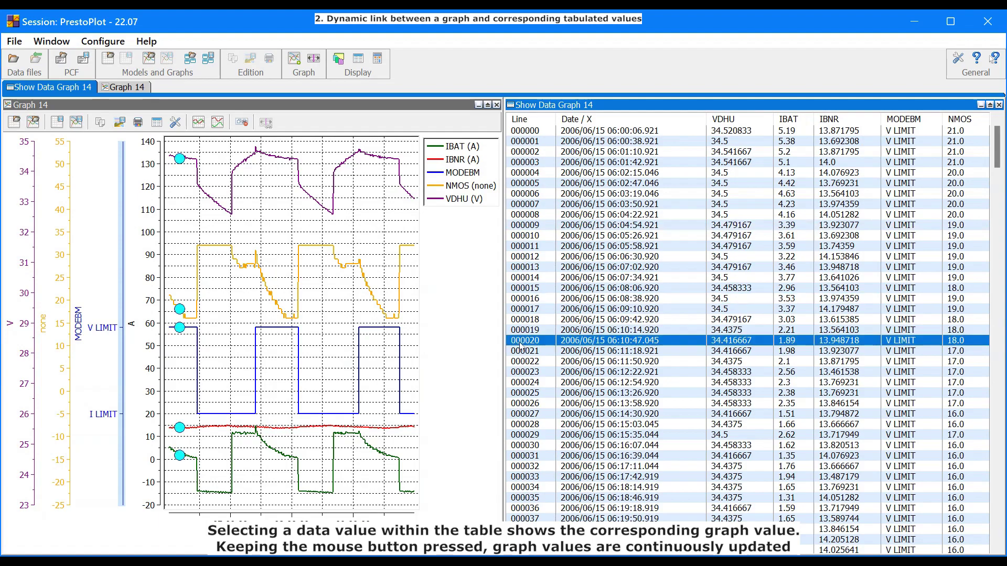
pyautogui.moveTo(522, 466); pyautogui.dragTo(522, 329)
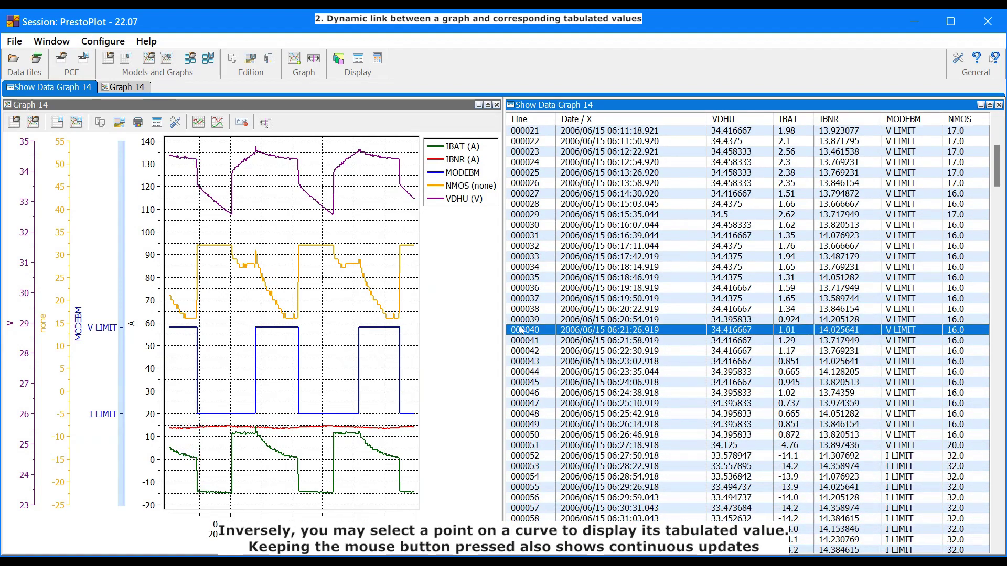
# Step: Select points on the IBAT, NMOS and VDHU curves to look up their tabulated values
pyautogui.click(234, 414)
pyautogui.click(295, 416)
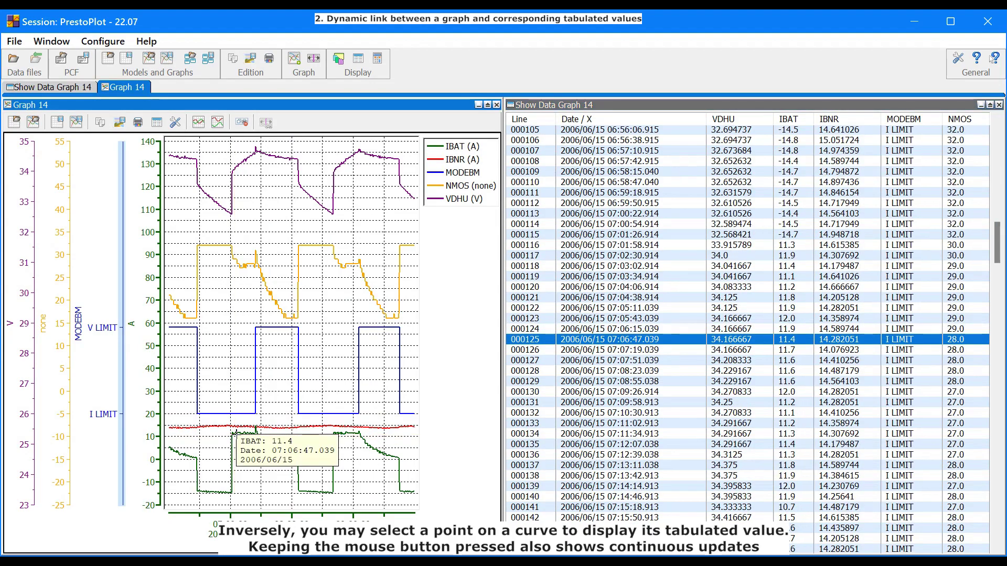
pyautogui.click(367, 414)
pyautogui.click(367, 290)
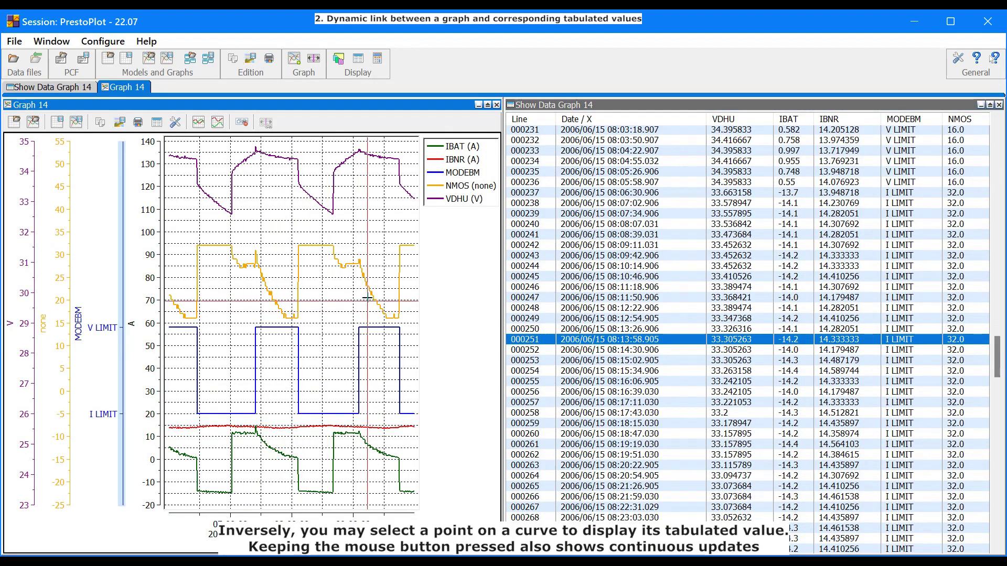
pyautogui.click(366, 287)
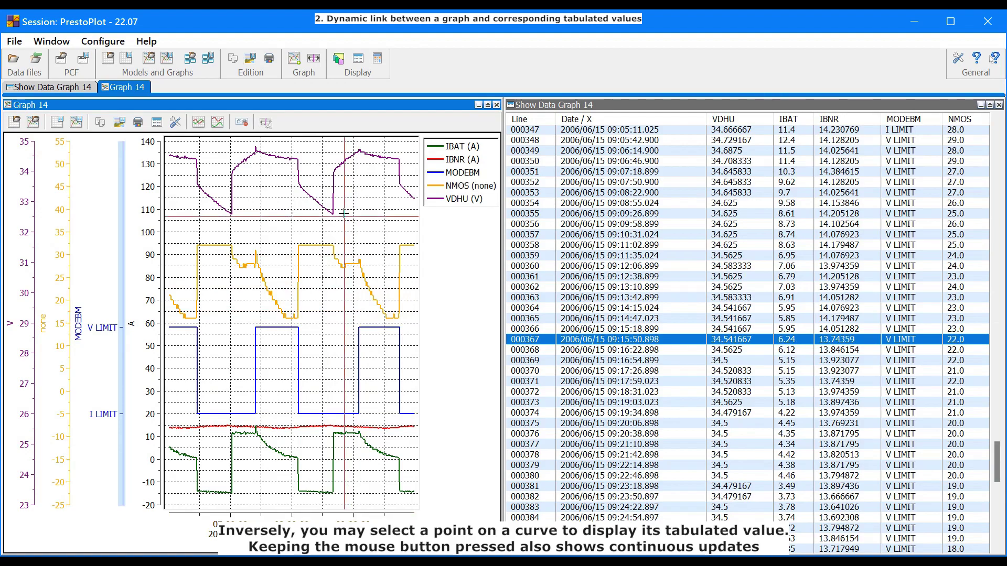
pyautogui.click(346, 161)
pyautogui.moveTo(346, 160)
pyautogui.mouseDown()
pyautogui.moveTo(359, 151)
pyautogui.moveTo(340, 164)
pyautogui.moveTo(357, 151)
pyautogui.moveTo(346, 152)
pyautogui.mouseUp()
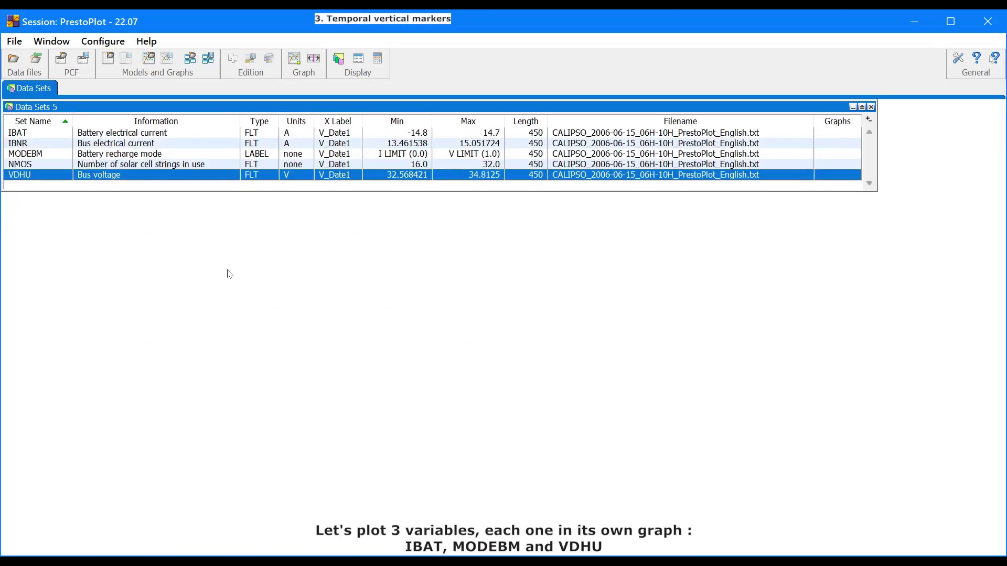
# Step: Plot IBAT, MODEBM and VDHU each in its own graph
pyautogui.doubleClick(180, 139)
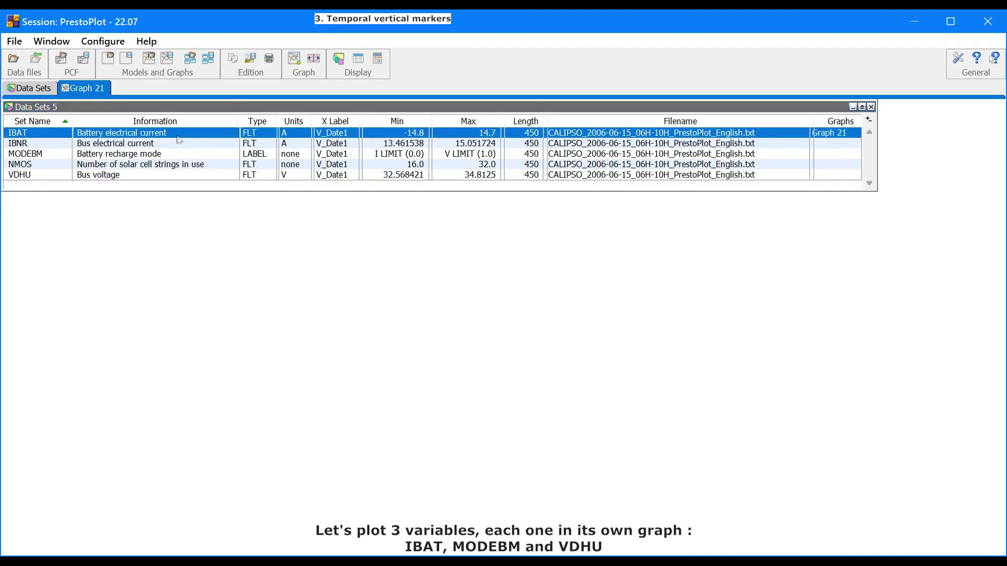
pyautogui.click(162, 156)
pyautogui.doubleClick(162, 155)
pyautogui.click(141, 175)
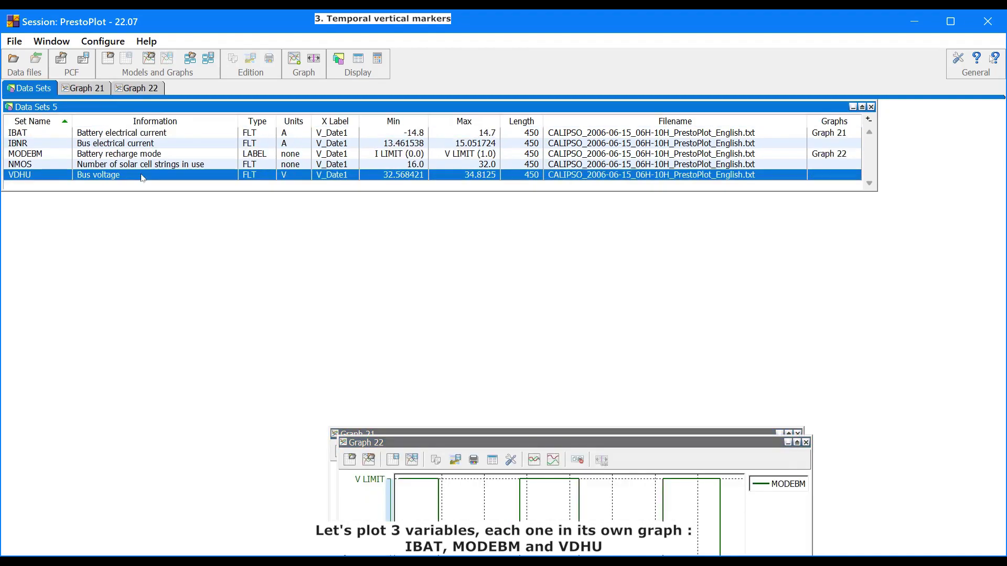
pyautogui.doubleClick(142, 175)
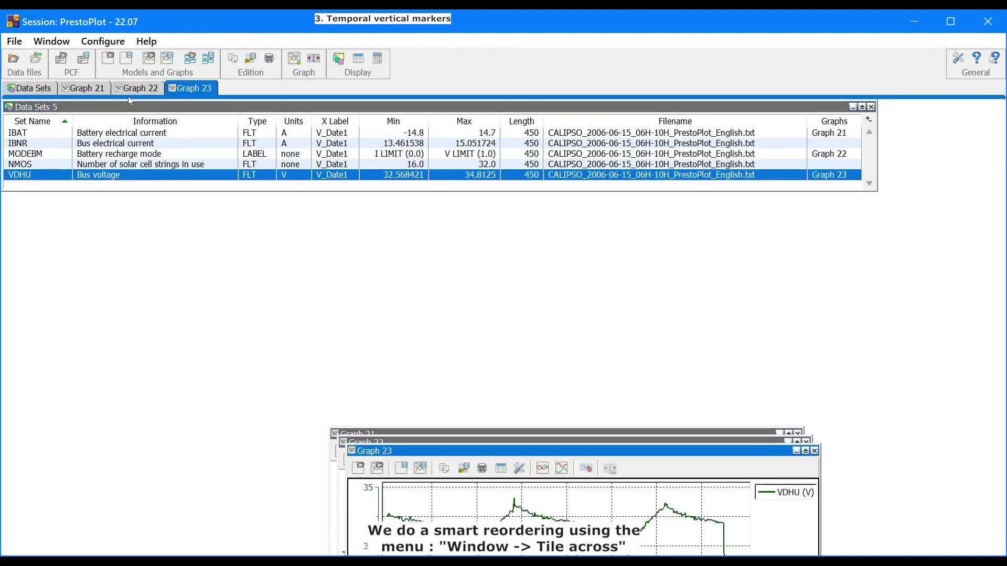
# Step: Tile the dataset list and the three graphs across the workspace, and add the vertical time marker to the graphs
pyautogui.click(54, 42)
pyautogui.click(56, 58)
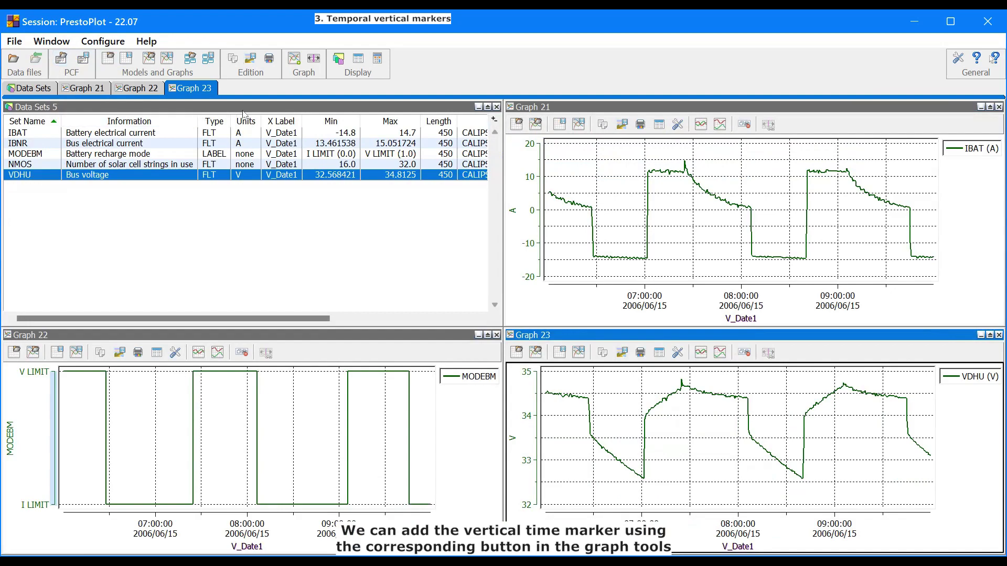
pyautogui.click(313, 59)
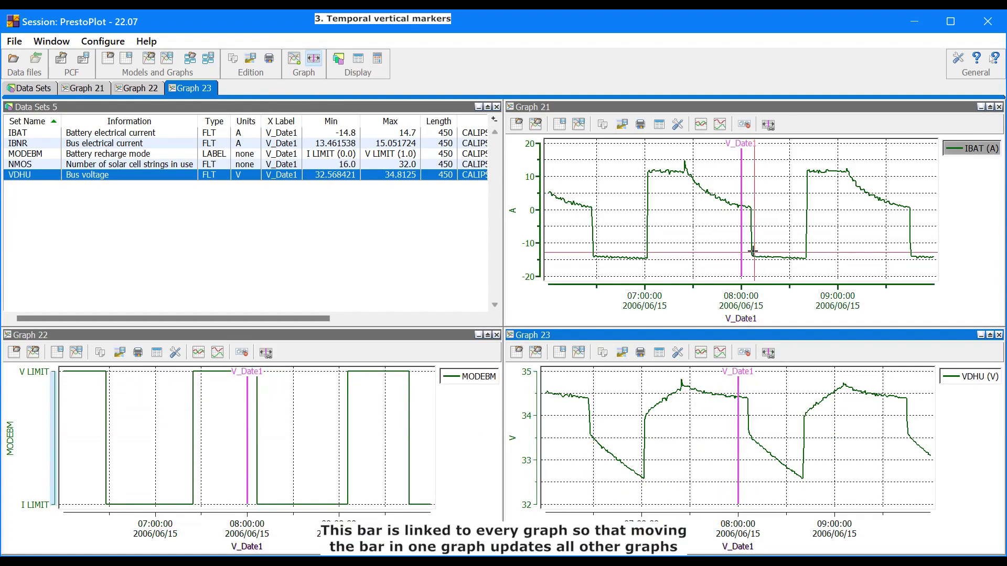
# Step: Move the linked time marker to an earlier time in the IBAT graph, and shift it again in the VDHU graph
pyautogui.moveTo(744, 245); pyautogui.dragTo(669, 244)
pyautogui.moveTo(665, 479); pyautogui.dragTo(704, 480)
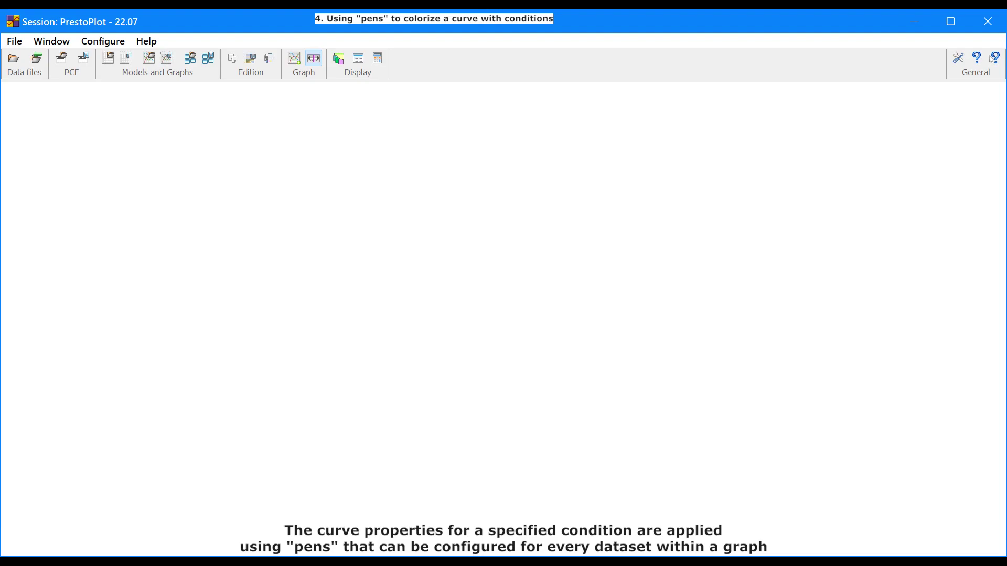
# Step: Load the data file CALIPSO_2006-06-15_06H-10H_PrestoPlot_English.txt and plot VDHU in a new graph
pyautogui.click(13, 58)
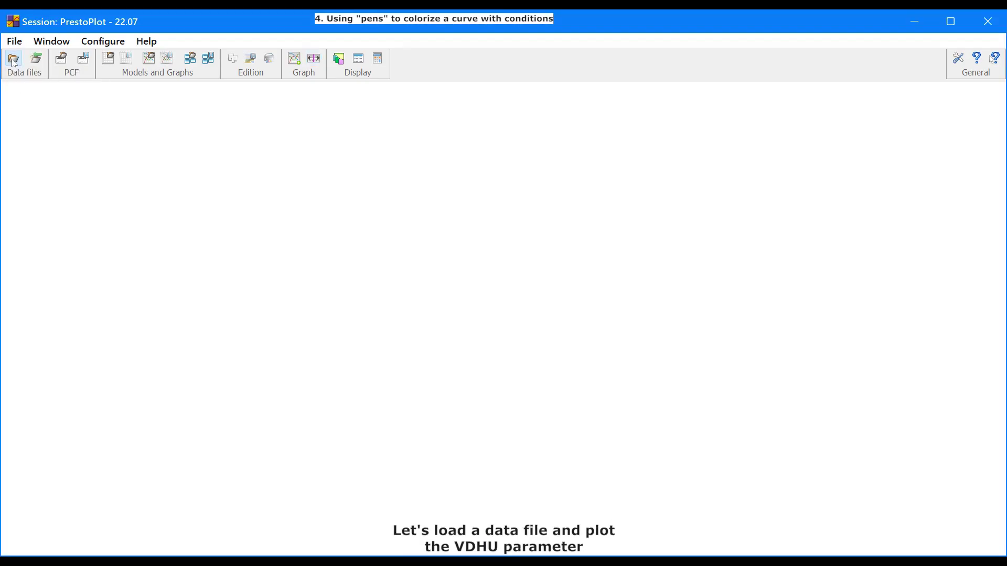
pyautogui.doubleClick(204, 205)
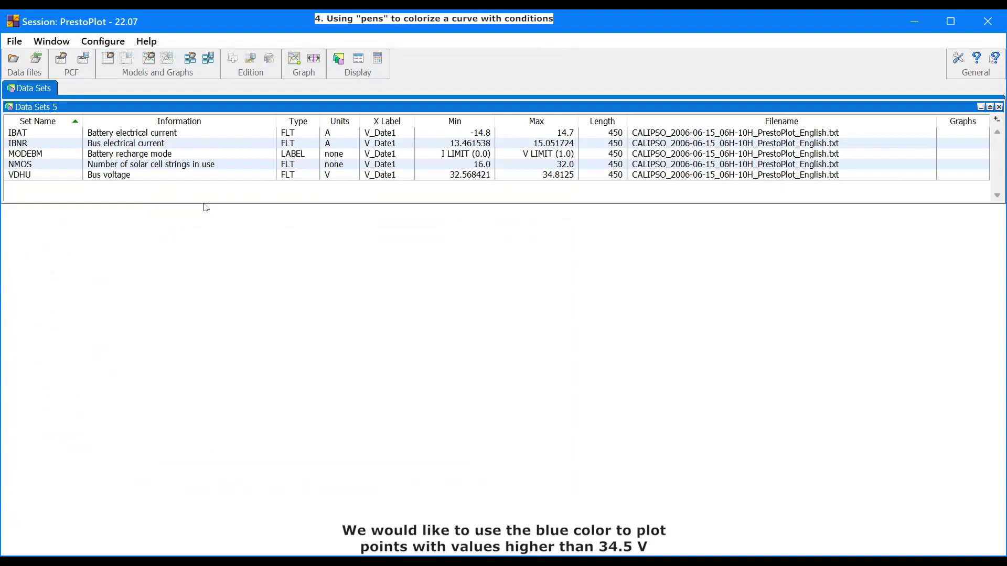
pyautogui.click(176, 178)
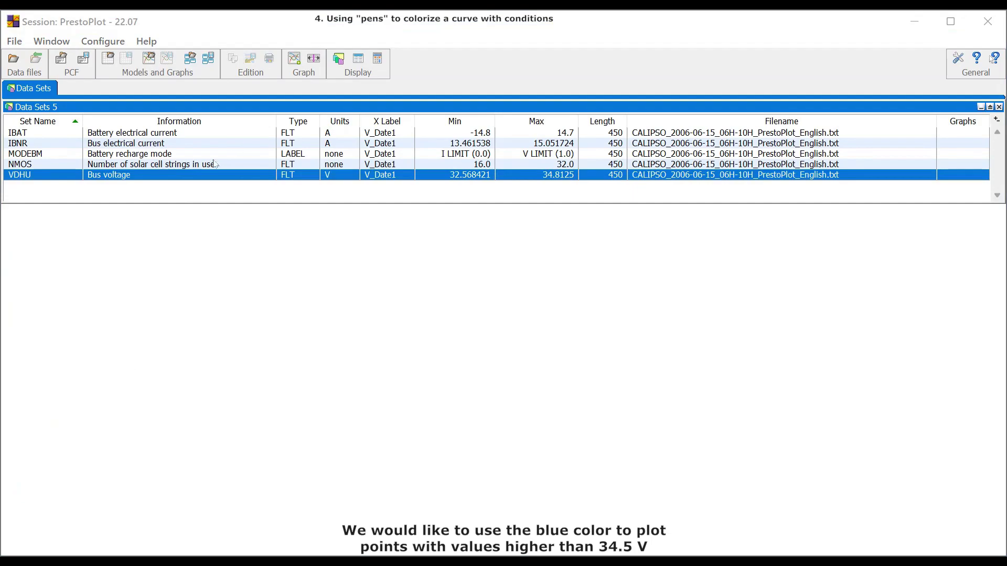
pyautogui.doubleClick(161, 178)
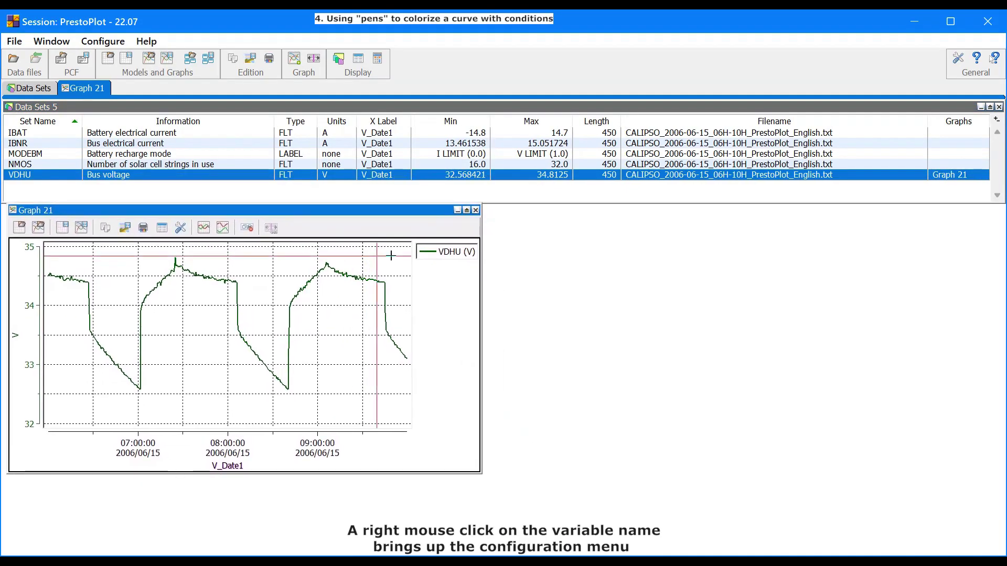
# Step: Open the pen configuration for the VDHU curve beside the graph and set the pen's minimum value to 34.5
pyautogui.rightClick(441, 251)
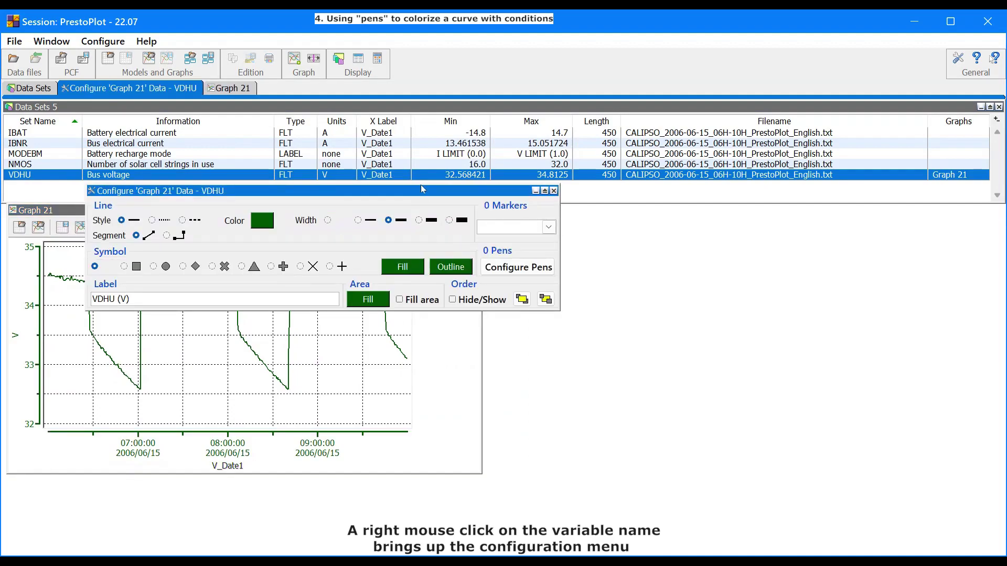
pyautogui.moveTo(421, 190); pyautogui.dragTo(830, 214)
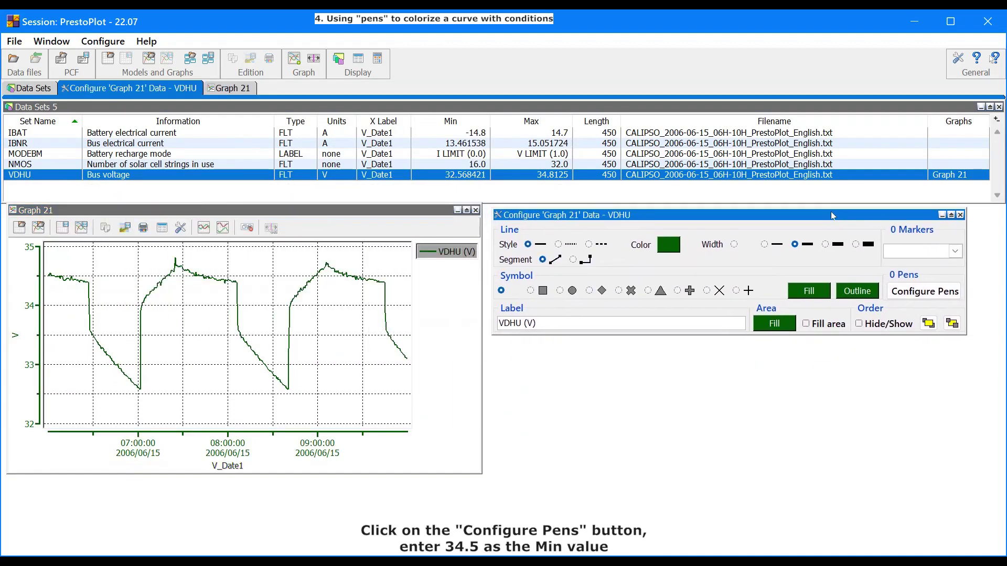
pyautogui.click(924, 292)
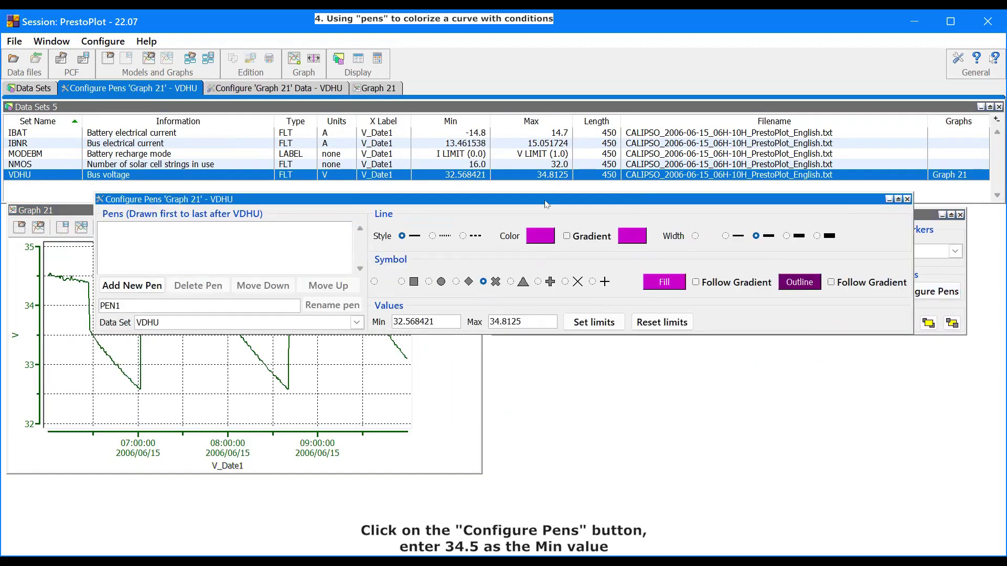
pyautogui.doubleClick(428, 474)
pyautogui.write('34.5')
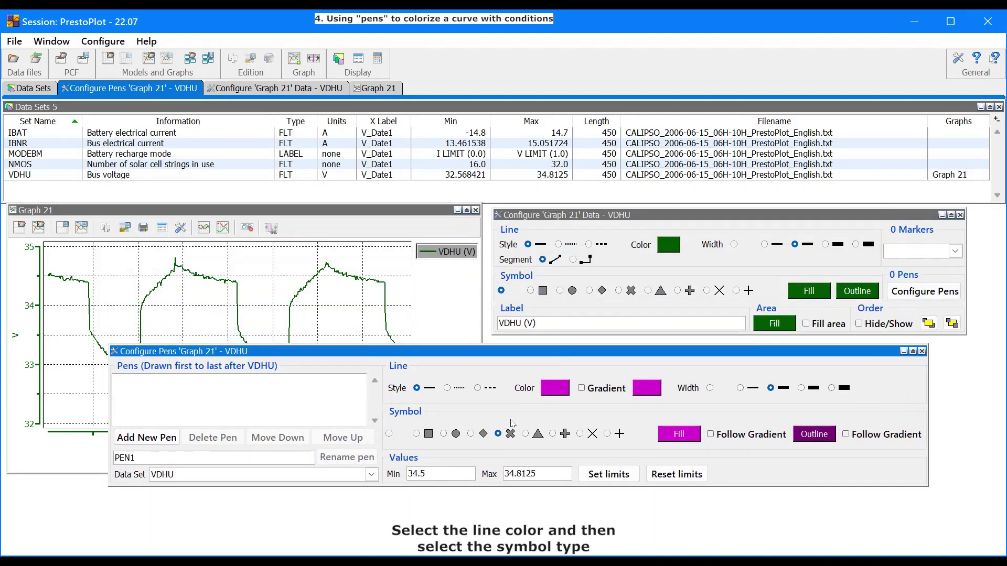
# Step: Give the pen a blue colour and the thickest line width, and add it to the VDHU curve
pyautogui.click(555, 388)
pyautogui.click(122, 95)
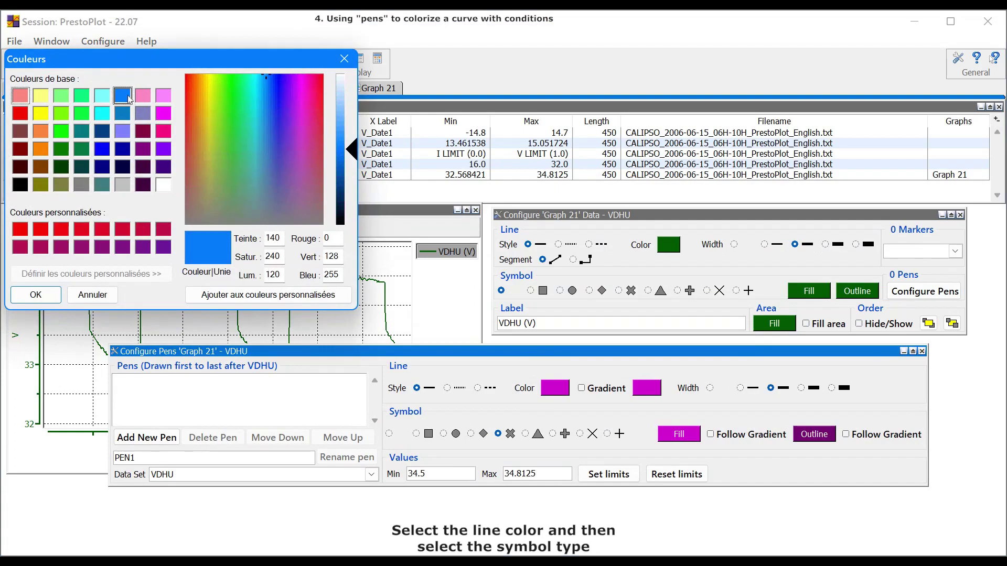
pyautogui.click(832, 388)
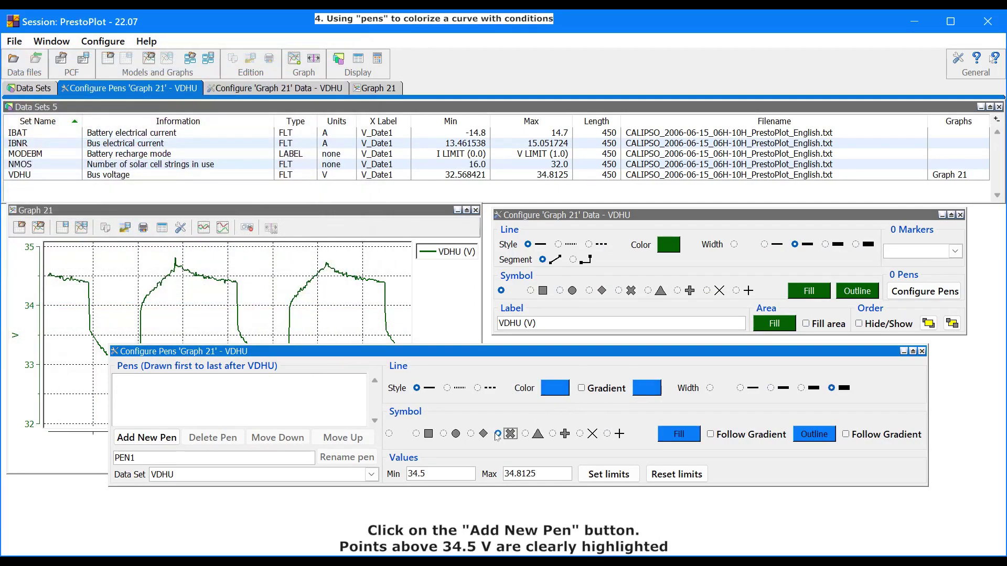
pyautogui.click(140, 439)
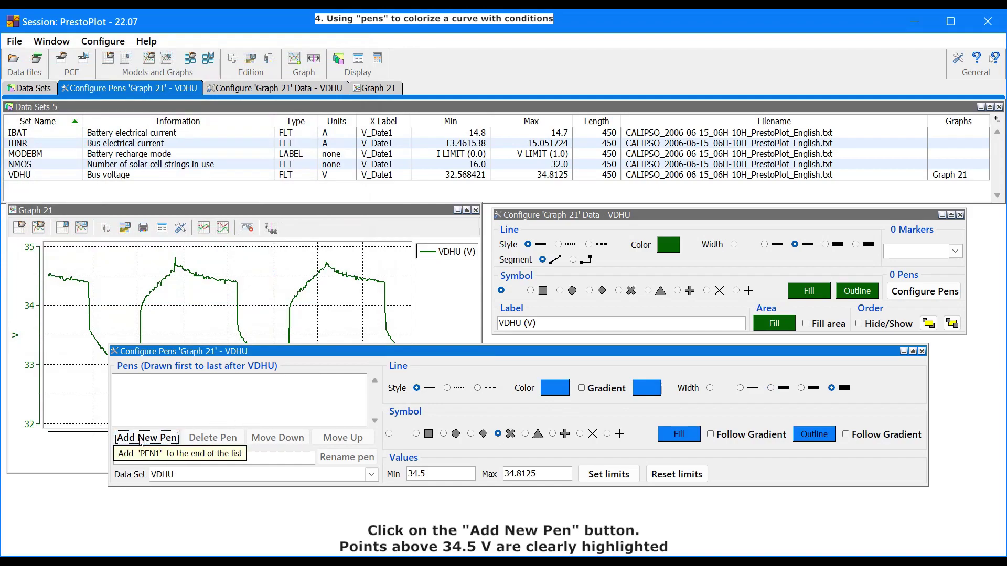
# Step: Examine the blue pen's points on the VDHU curve around the 34.5 V threshold, then restore the full curve view
pyautogui.click(166, 276)
pyautogui.scroll(3, 166, 276)
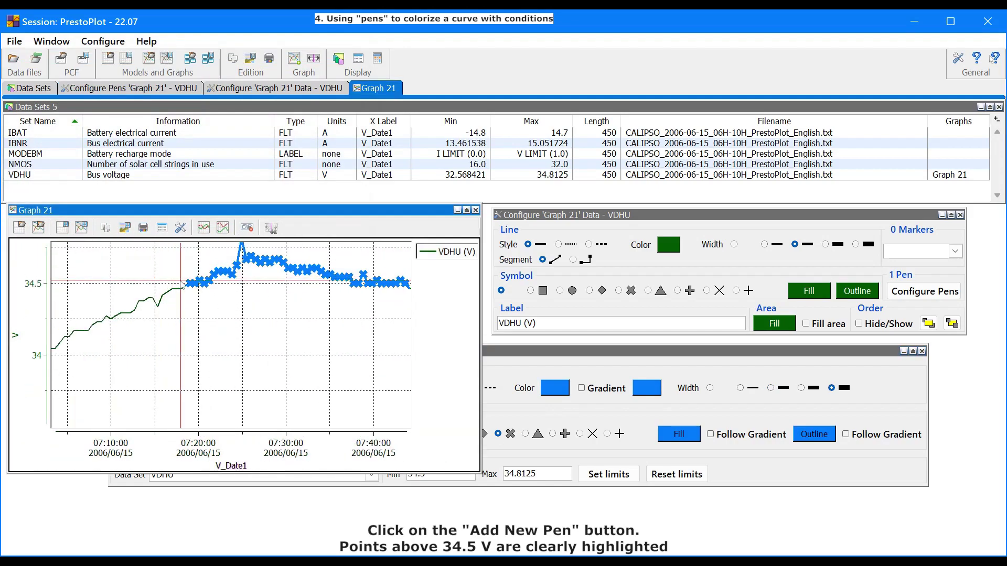
pyautogui.click(188, 286)
pyautogui.click(34, 282)
pyautogui.scroll(-4, 132, 296)
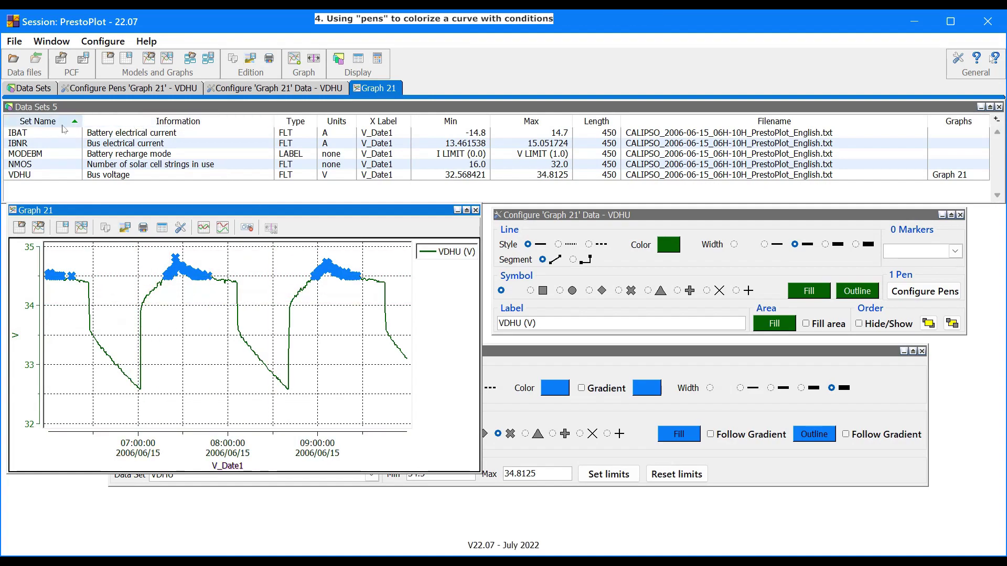
# Step: Add the IBAT dataset to the VDHU graph and spread the axes to separate the two curves
pyautogui.click(23, 135)
pyautogui.moveTo(24, 135); pyautogui.dragTo(125, 293)
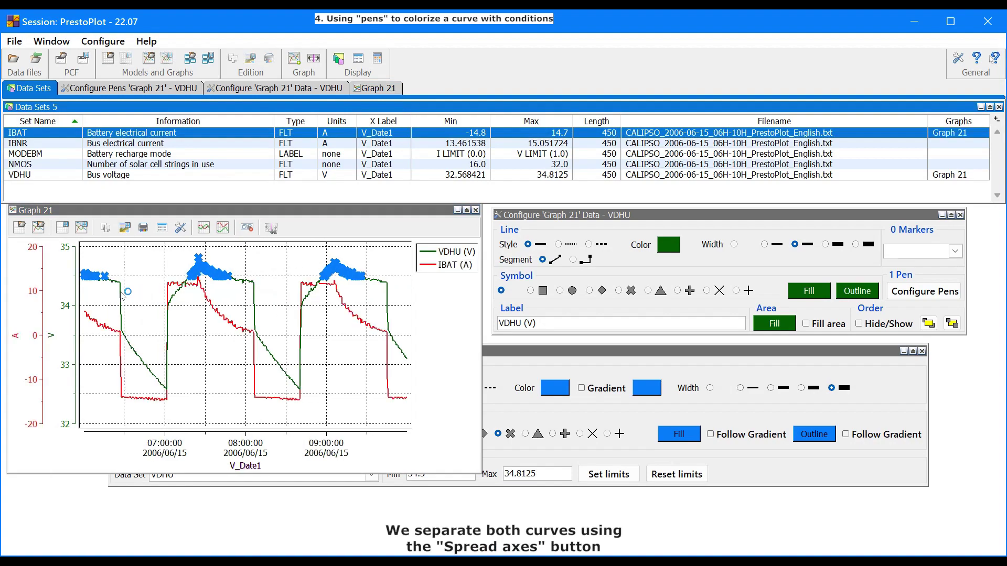
pyautogui.click(223, 227)
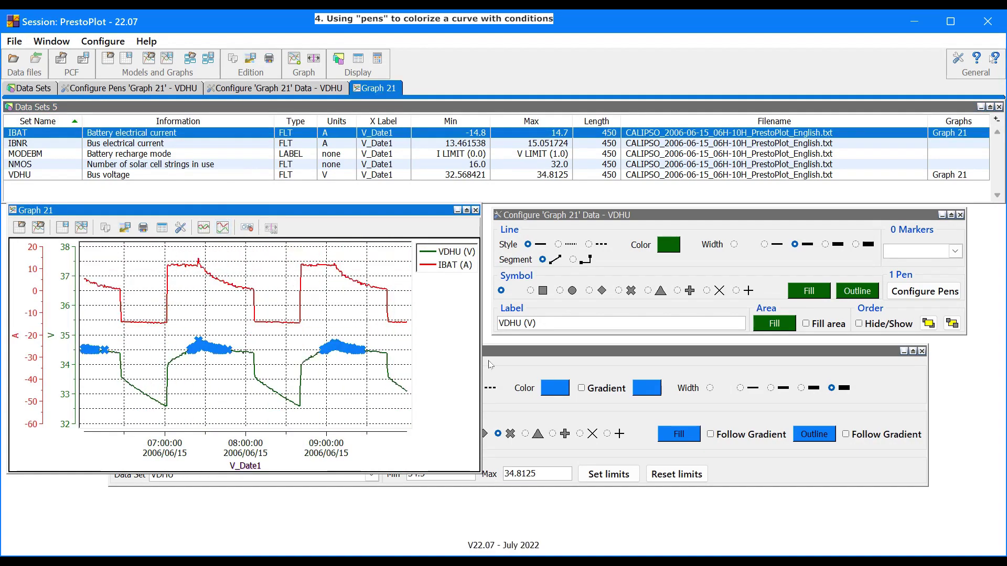
# Step: Delete the existing pen PEN1 from the VDHU curve
pyautogui.click(505, 359)
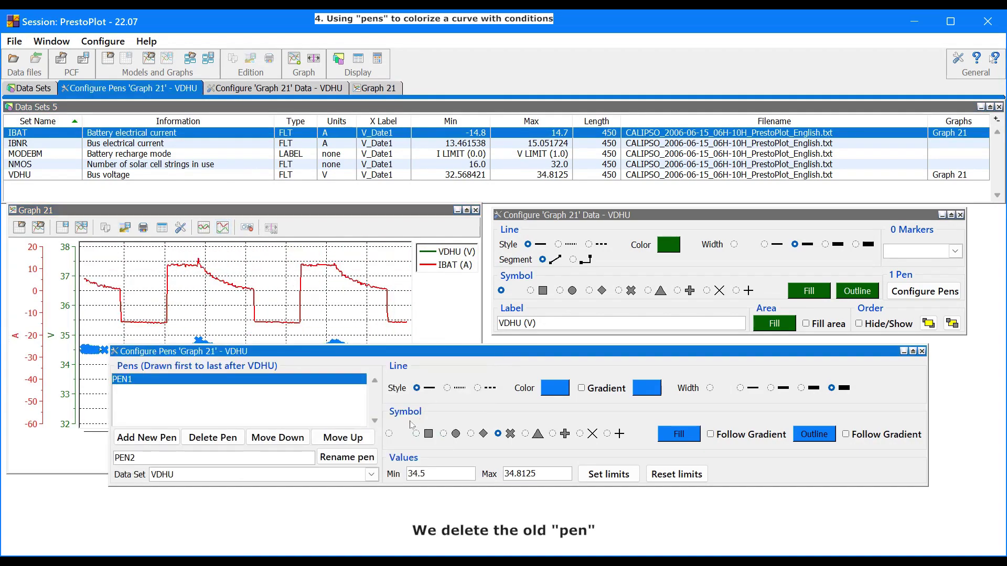
pyautogui.click(213, 438)
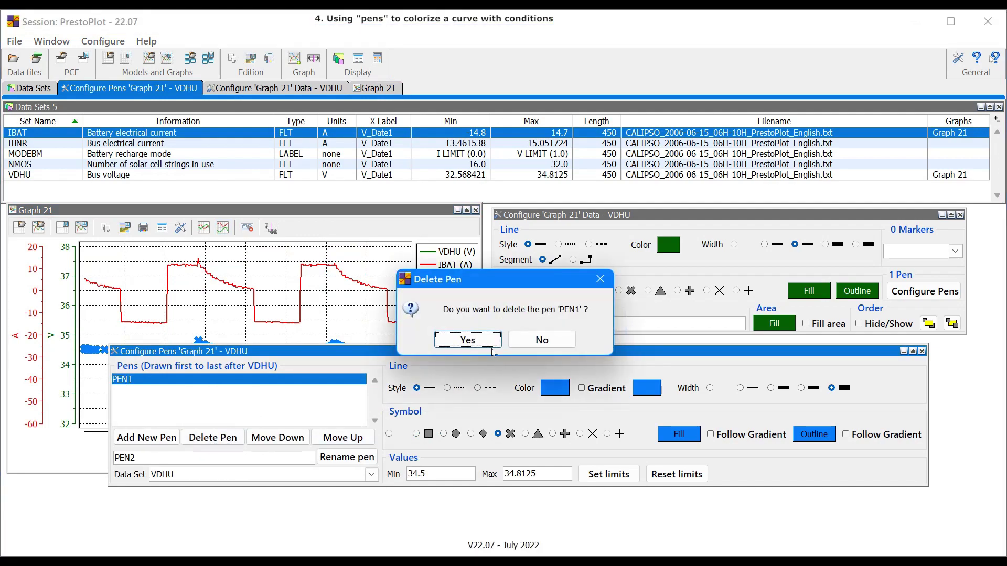
pyautogui.click(467, 340)
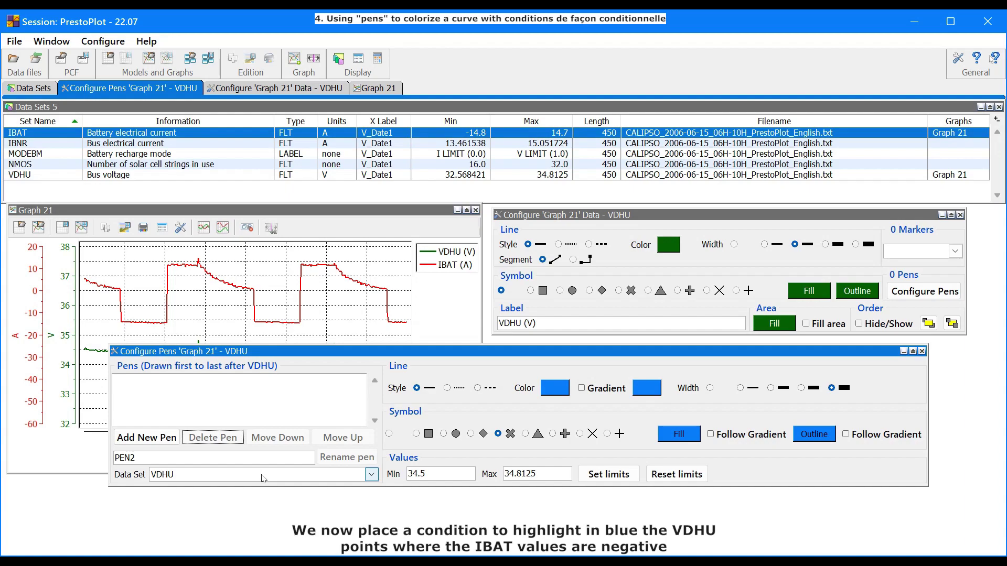
# Step: Add a blue VDHU pen conditioned on the IBAT dataset, with a maximum value of 0 and no symbol
pyautogui.click(262, 475)
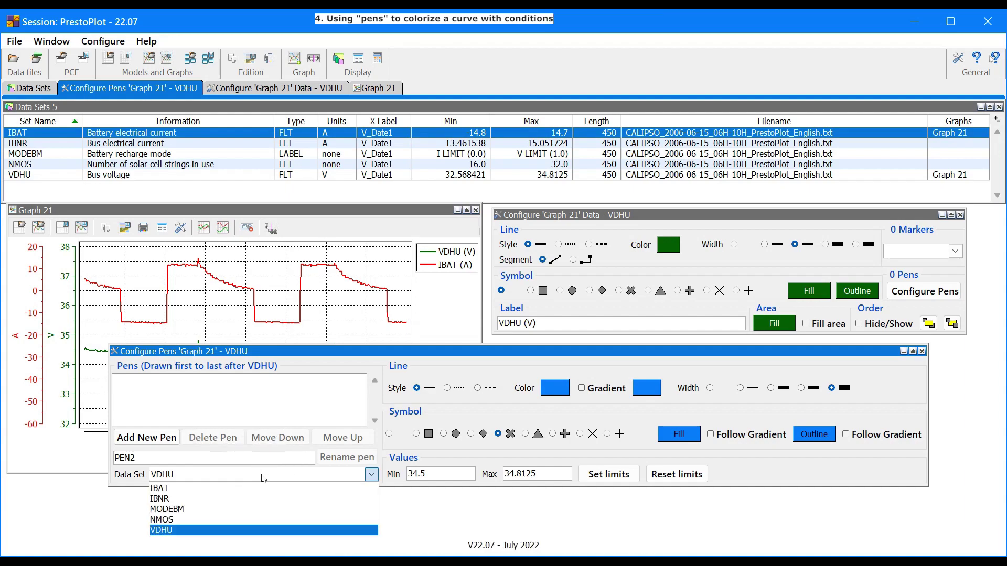
pyautogui.click(157, 488)
pyautogui.click(539, 473)
pyautogui.doubleClick(539, 474)
pyautogui.write('0')
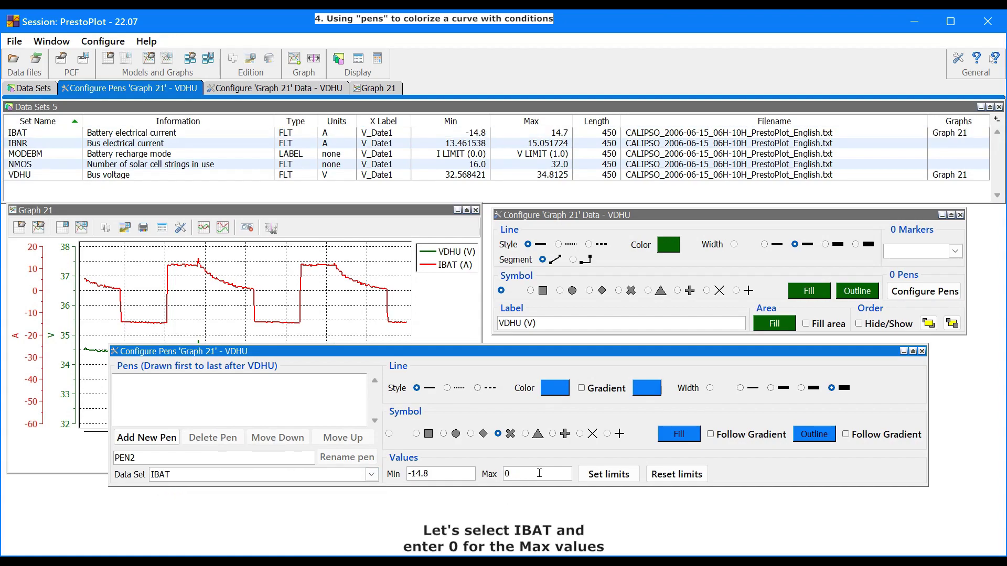
pyautogui.click(389, 434)
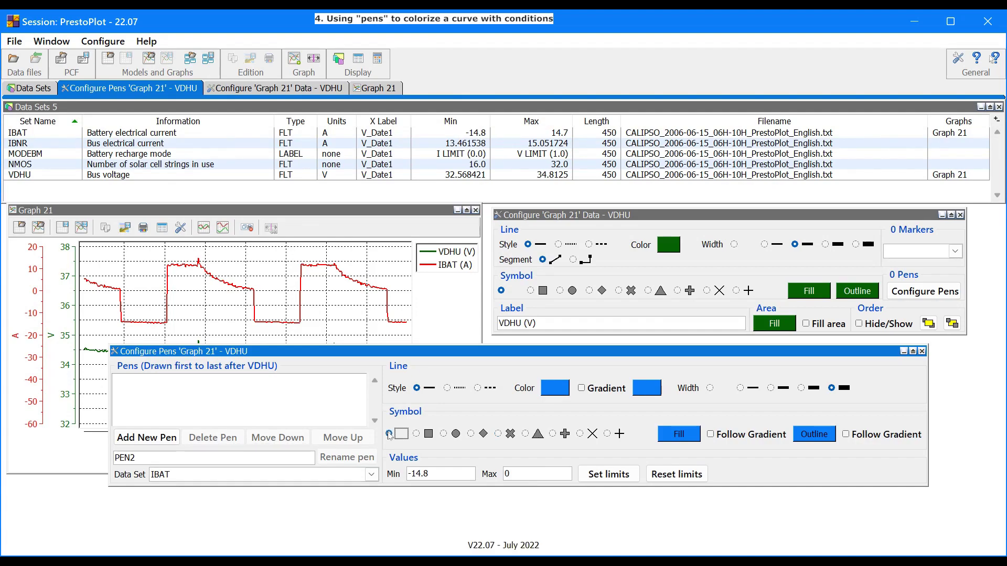
pyautogui.click(152, 438)
# Step: Close the pen and curve configuration windows and enlarge the graph to fill the space below the dataset list
pyautogui.click(922, 352)
pyautogui.click(960, 215)
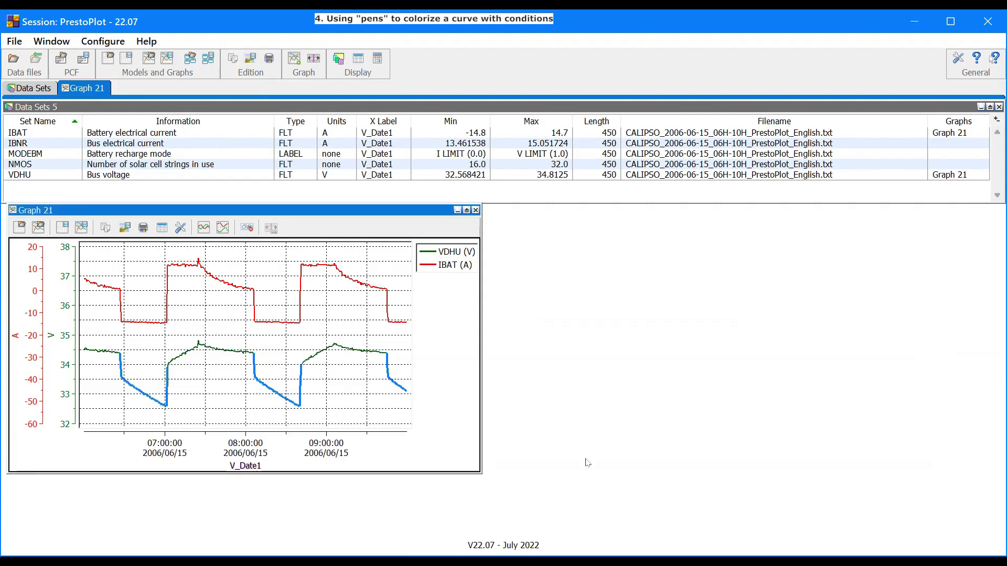
pyautogui.moveTo(482, 475); pyautogui.dragTo(946, 518)
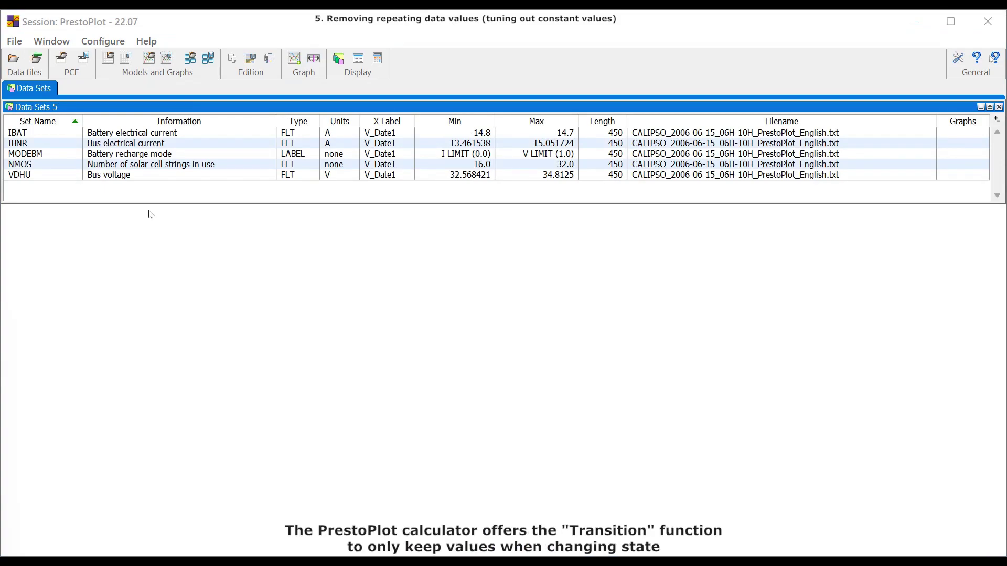
# Step: Apply the Transition function to the MODEBM dataset
pyautogui.click(42, 155)
pyautogui.rightClick(42, 155)
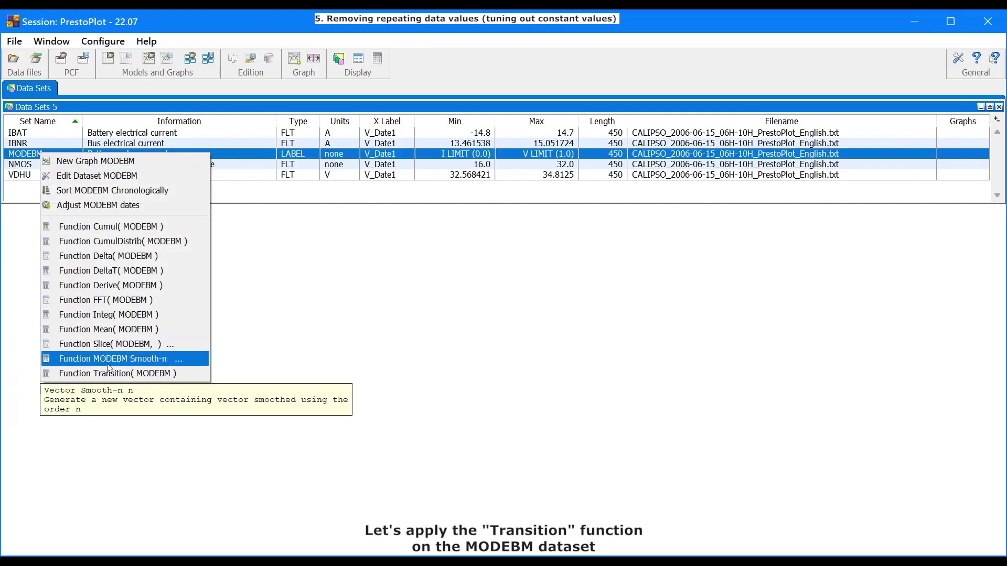
pyautogui.click(109, 374)
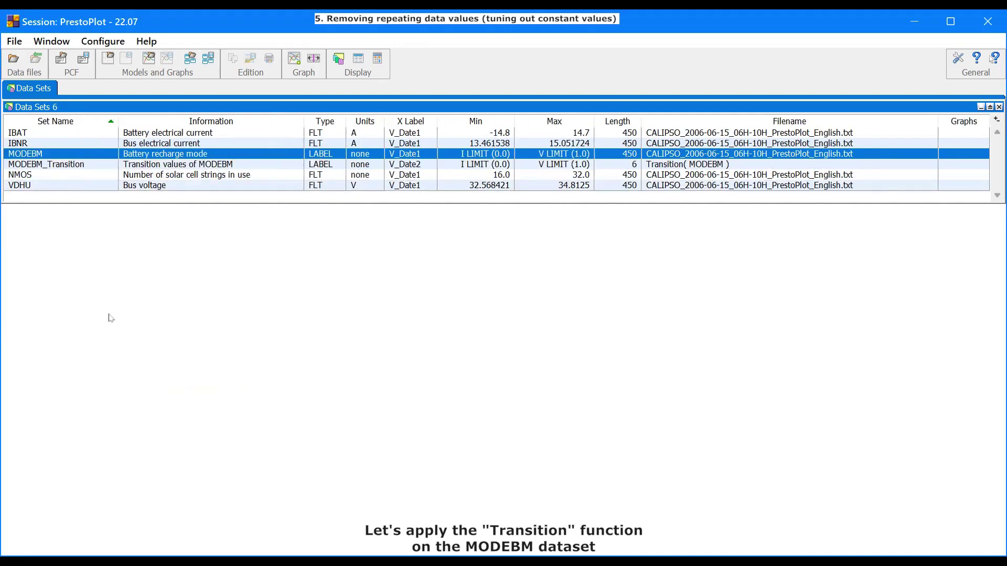
# Step: Plot MODEBM and MODEBM_Transition together in one new graph and place the graph below the dataset list
pyautogui.click(63, 165)
pyautogui.keyDown('ctrl'); pyautogui.click(59, 157); pyautogui.keyUp('ctrl')
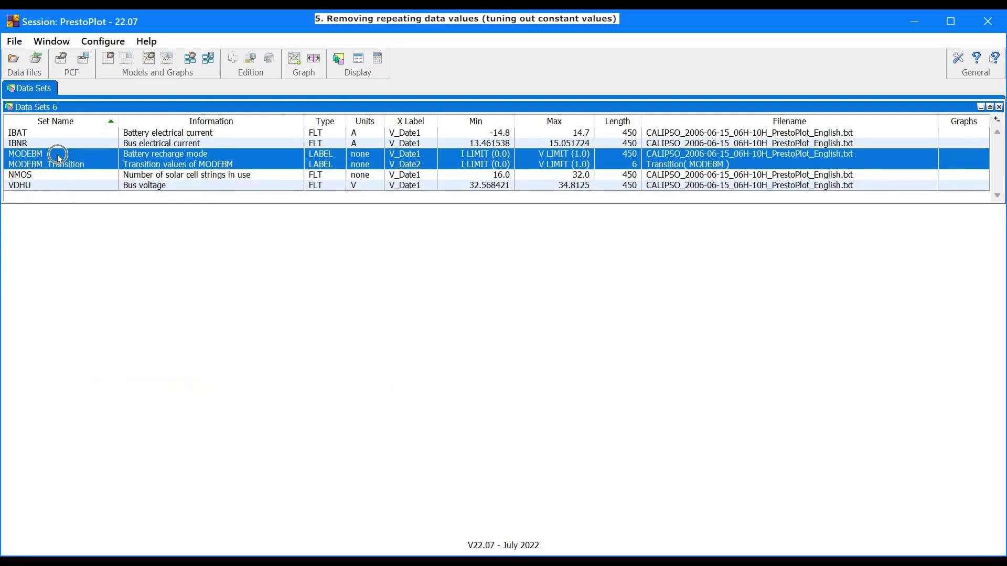
pyautogui.doubleClick(59, 158)
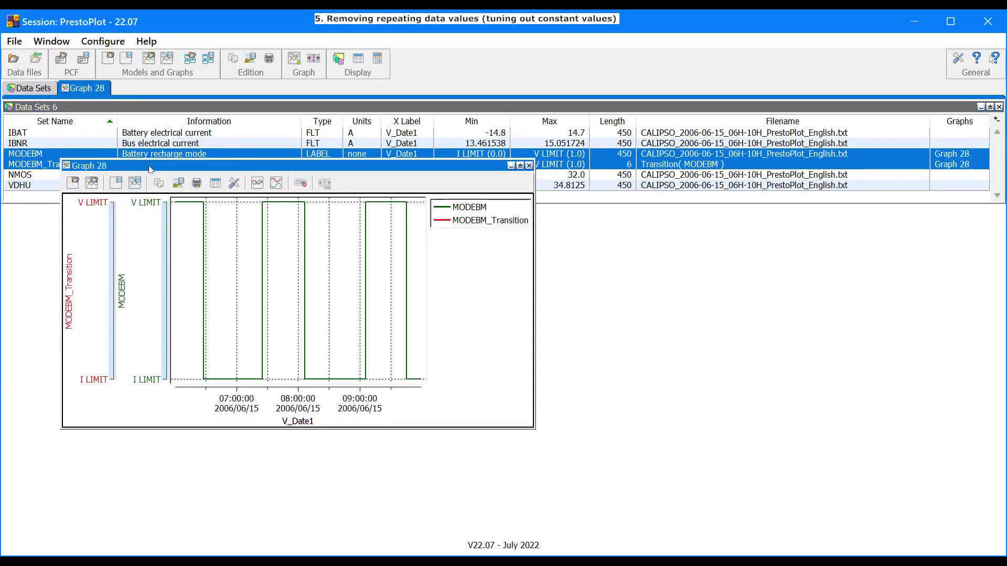
pyautogui.moveTo(150, 167); pyautogui.dragTo(142, 263)
# Step: Mark the points of the MODEBM curve with the thin X symbol and close its configuration
pyautogui.click(442, 304)
pyautogui.doubleClick(442, 304)
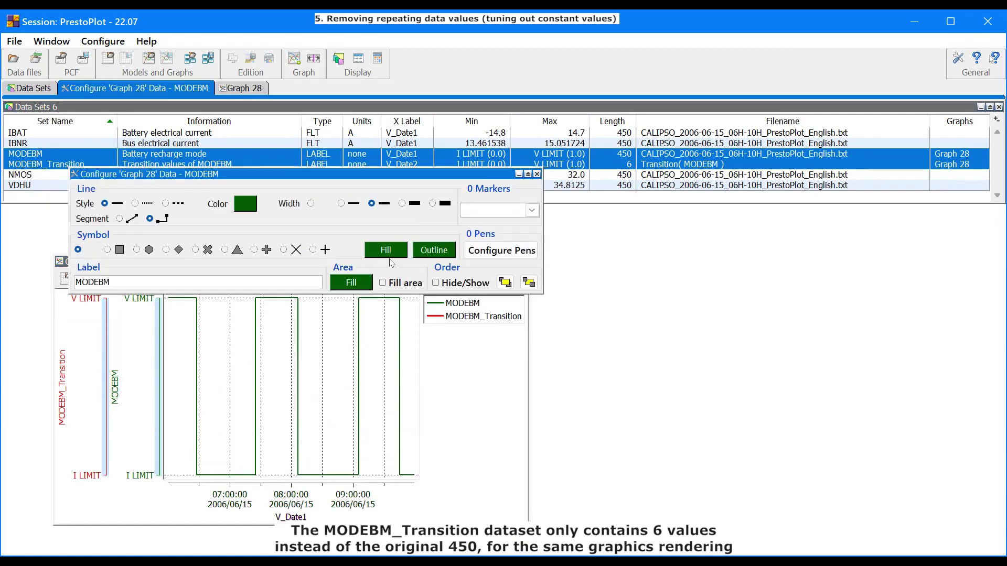
pyautogui.click(285, 250)
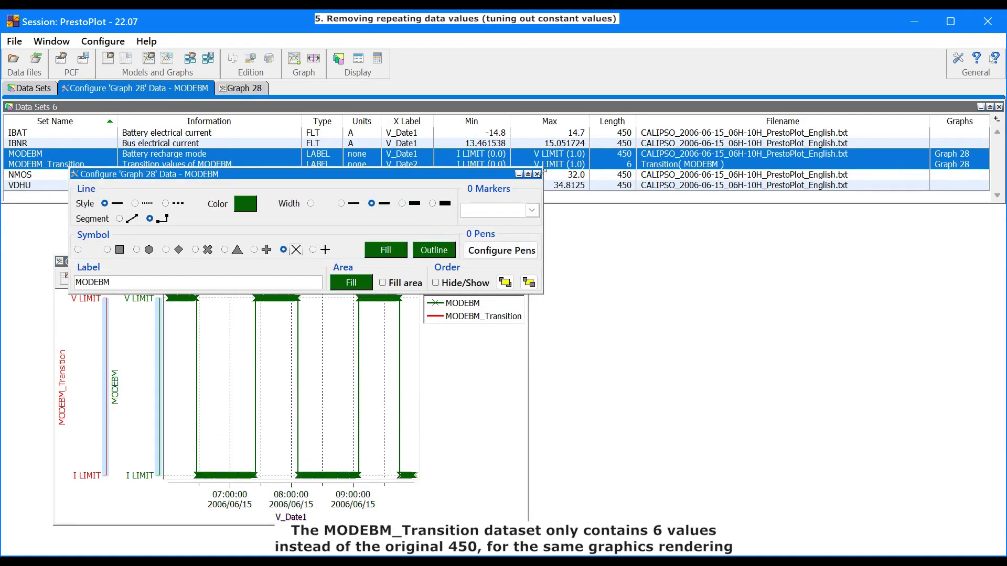
pyautogui.click(536, 174)
# Step: Mark the points of the MODEBM_Transition curve with the filled circle symbol and close its configuration
pyautogui.click(440, 317)
pyautogui.doubleClick(441, 317)
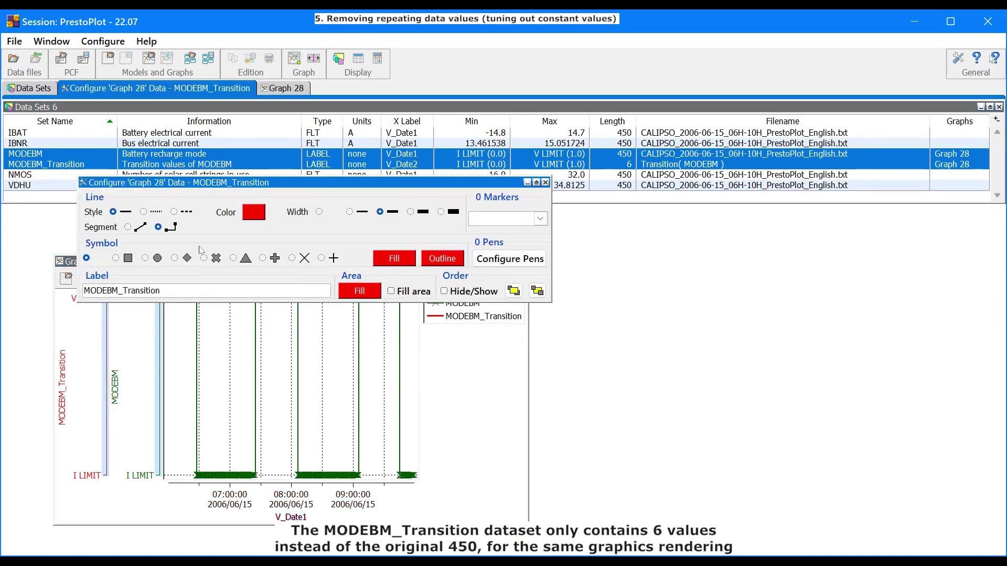
pyautogui.click(145, 258)
pyautogui.click(546, 182)
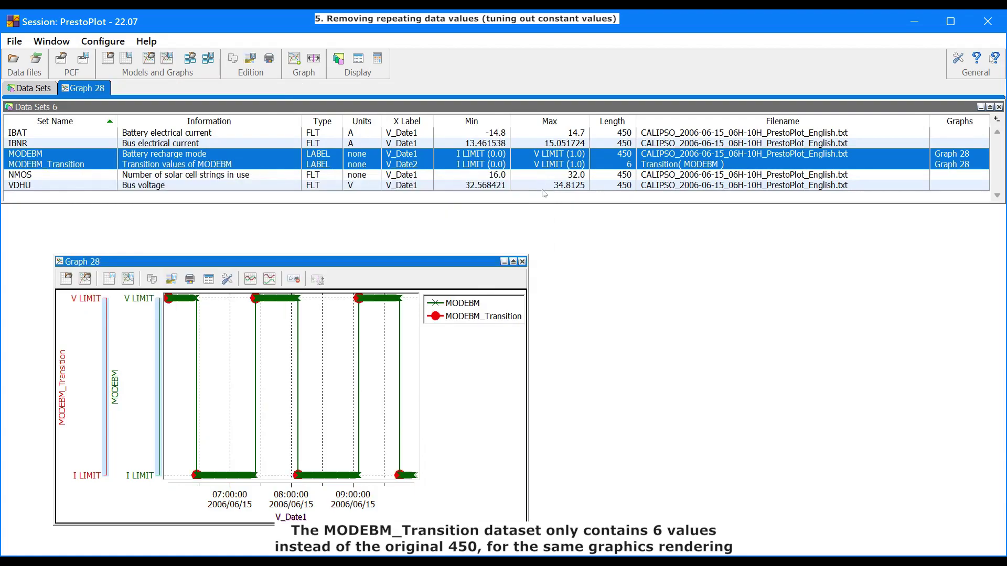